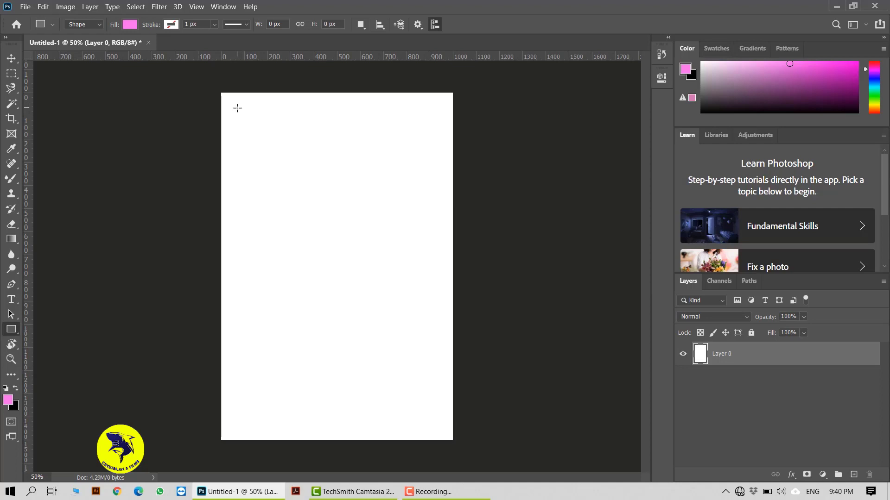
Draw a pink rectangle about 791 by 698 px in the upper part of the canvas.
{"action": "left_click_drag", "start_coordinate": [237, 108], "coordinate": [420, 269]}
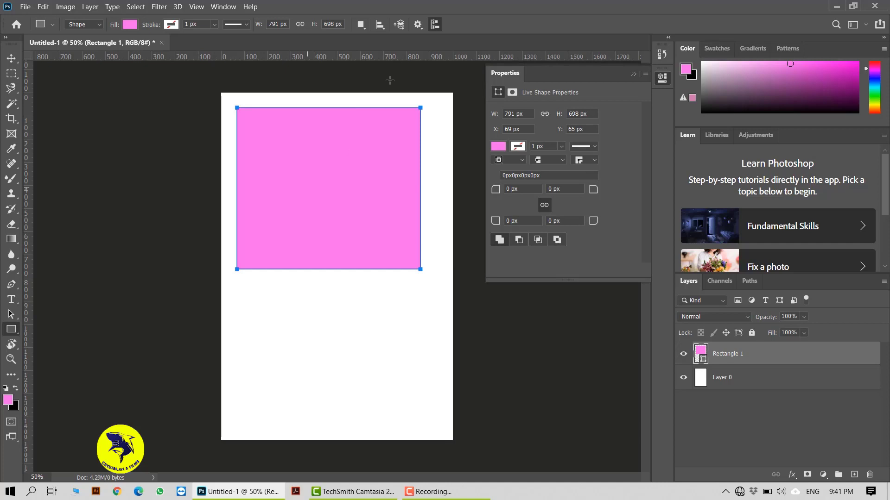
{"action": "left_click", "coordinate": [427, 492]}
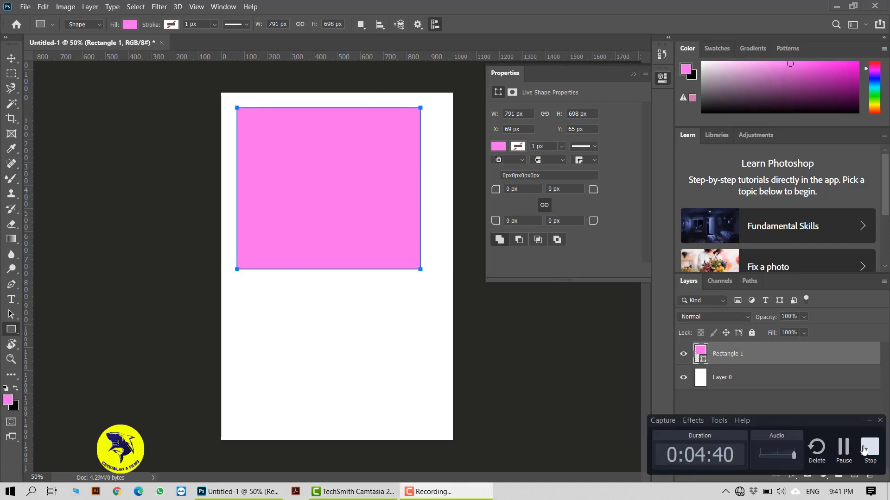
{"action": "left_click", "coordinate": [867, 449]}
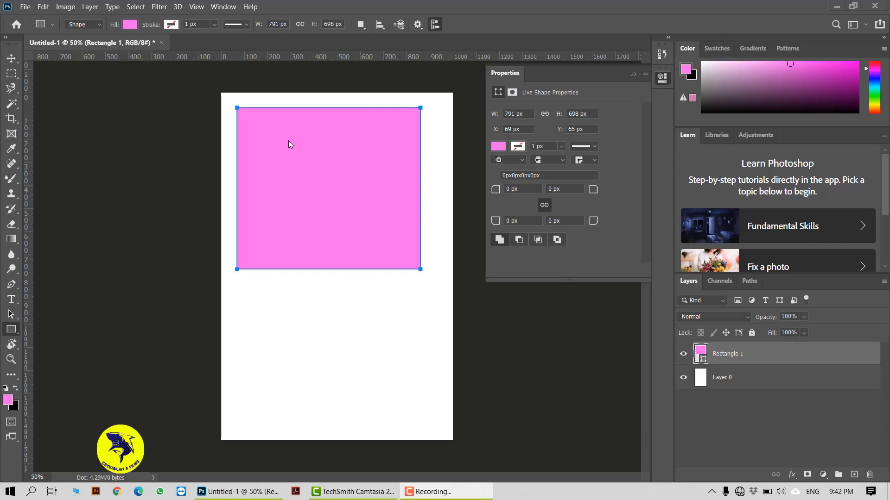
{"action": "left_click", "coordinate": [10, 329]}
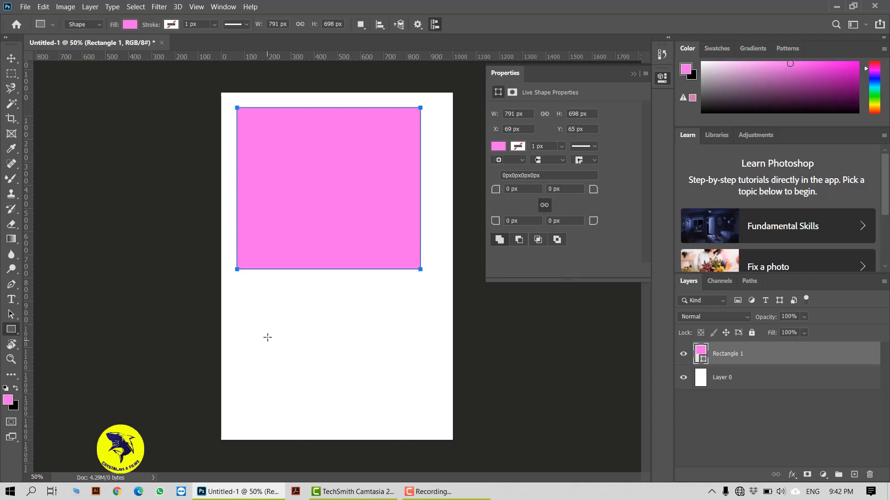
Move the pink rectangle with the Move tool so it sits against the canvas's upper-left corner.
{"action": "left_click", "coordinate": [11, 59]}
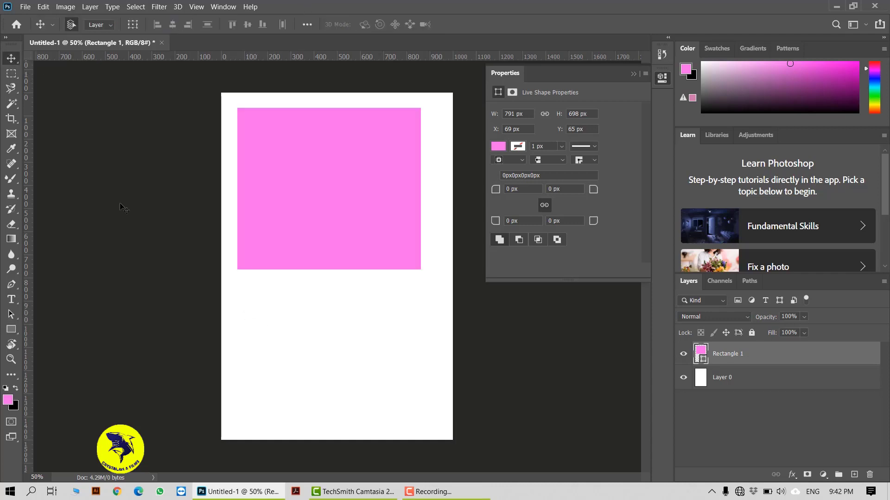
{"action": "left_click", "coordinate": [462, 460]}
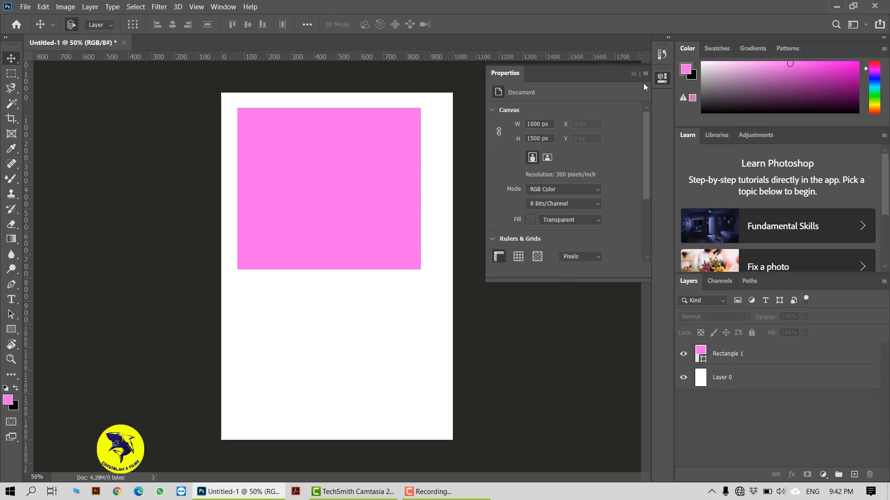
{"action": "left_click", "coordinate": [670, 79]}
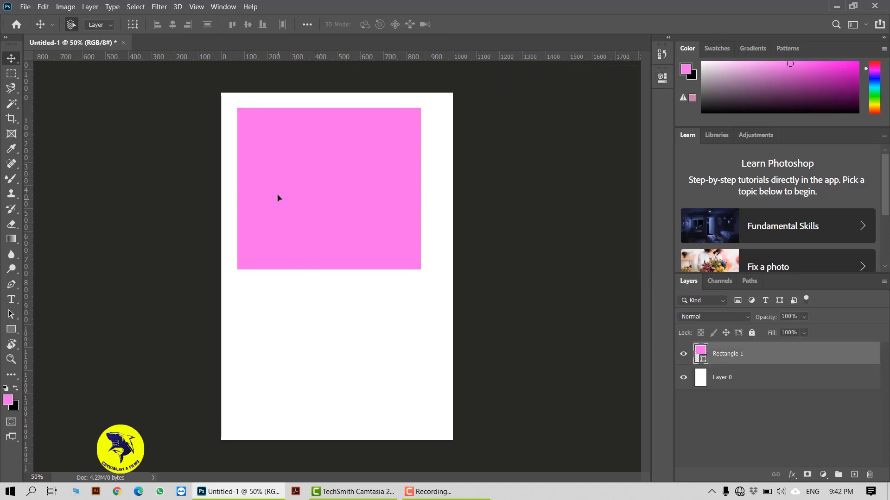
{"action": "mouse_move", "coordinate": [322, 221]}
{"action": "left_mouse_down"}
{"action": "mouse_move", "coordinate": [314, 206]}
{"action": "mouse_move", "coordinate": [330, 234]}
{"action": "left_mouse_up"}
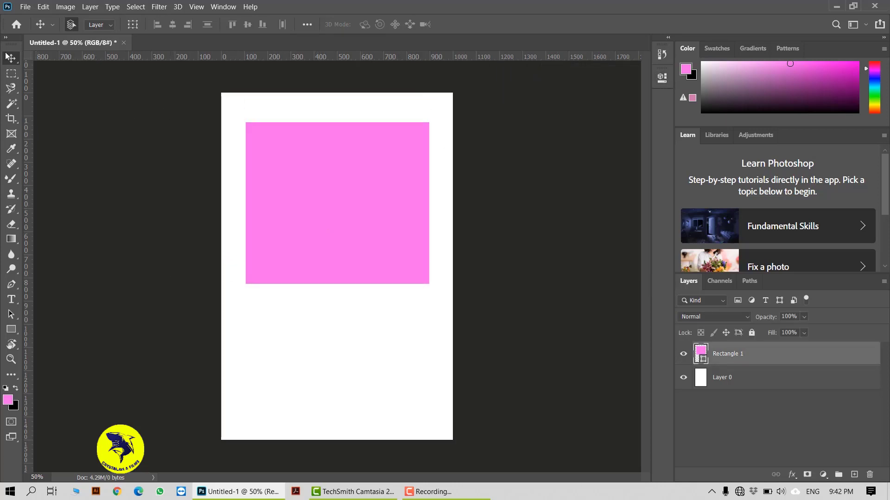
{"action": "left_click", "coordinate": [9, 58]}
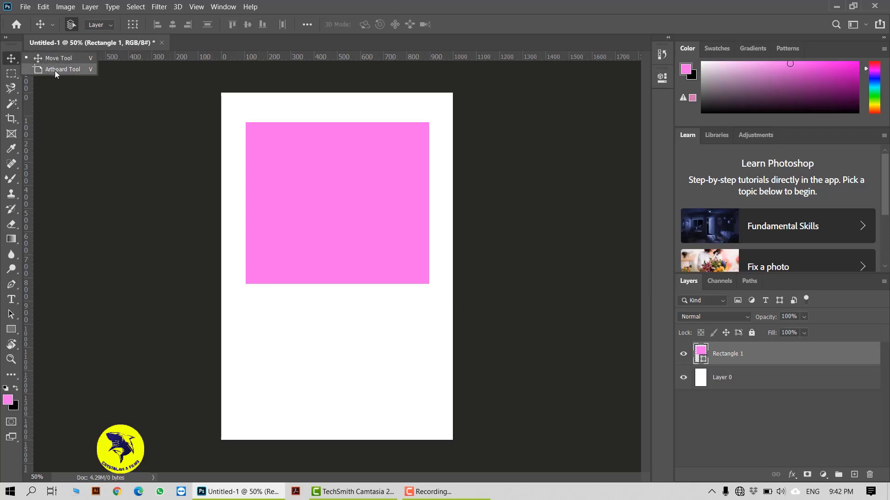
{"action": "left_click", "coordinate": [59, 57]}
{"action": "left_click_drag", "start_coordinate": [427, 249], "coordinate": [322, 191]}
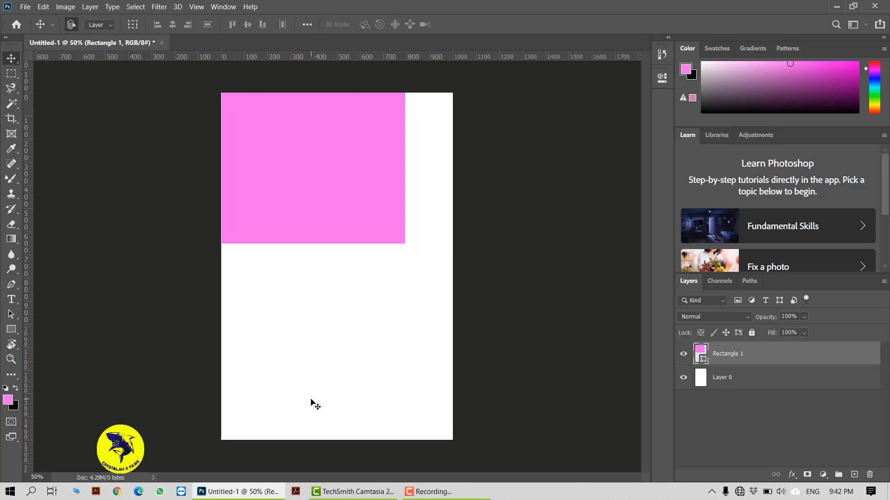
Draw a second rectangle below the pink one and set its size to 300 px wide by 500 px high.
{"action": "key", "text": "u"}
{"action": "left_click_drag", "start_coordinate": [228, 266], "coordinate": [424, 365]}
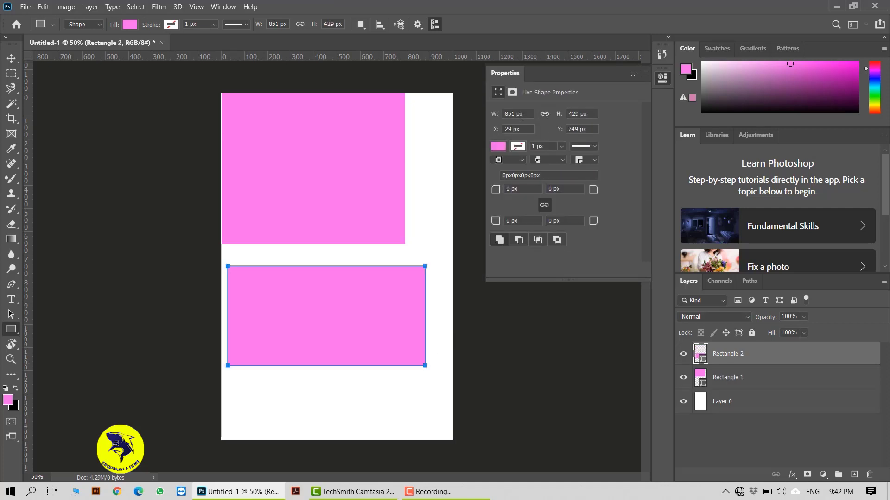
{"action": "left_click", "coordinate": [526, 115]}
{"action": "type", "text": "300"}
{"action": "left_click", "coordinate": [586, 114]}
{"action": "type", "text": "500"}
{"action": "key", "text": "Return"}
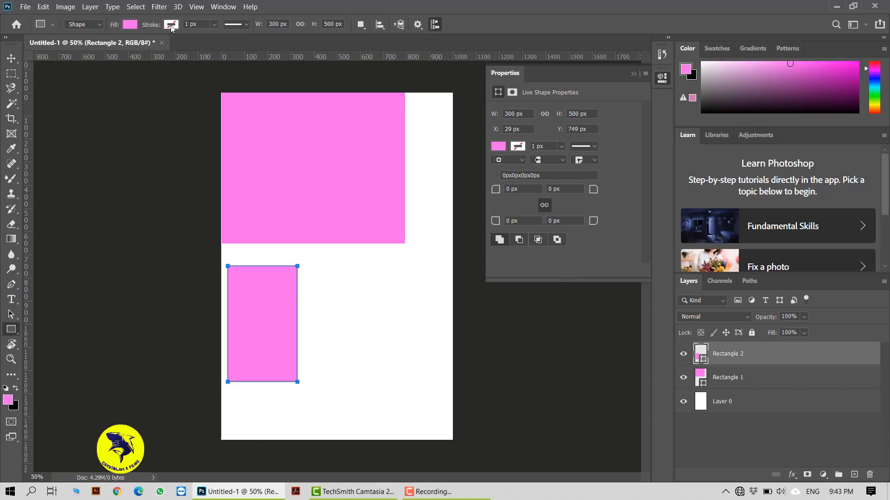
Give the 300 by 500 px rectangle a light orange fill and a dark crimson stroke.
{"action": "left_click", "coordinate": [129, 25]}
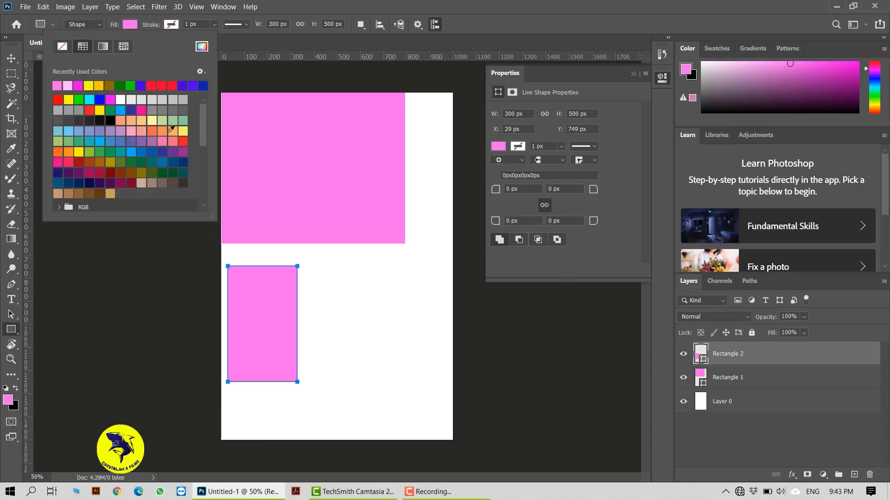
{"action": "left_click", "coordinate": [172, 130]}
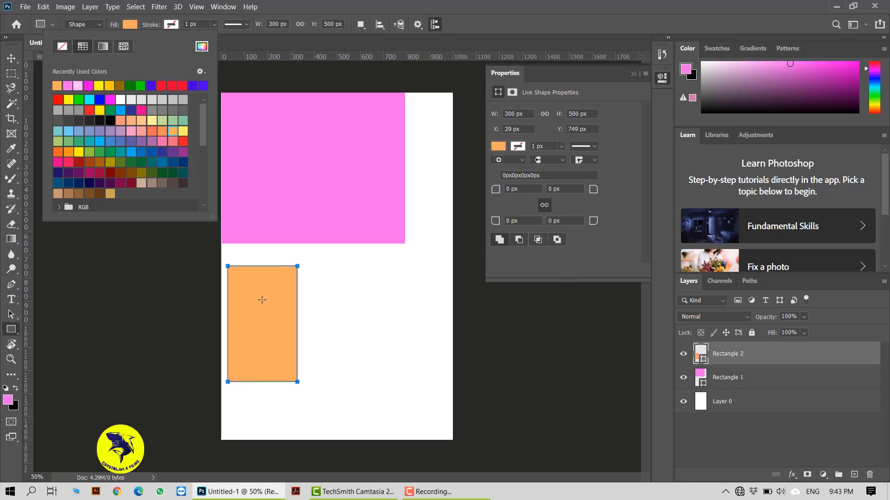
{"action": "left_click", "coordinate": [171, 25]}
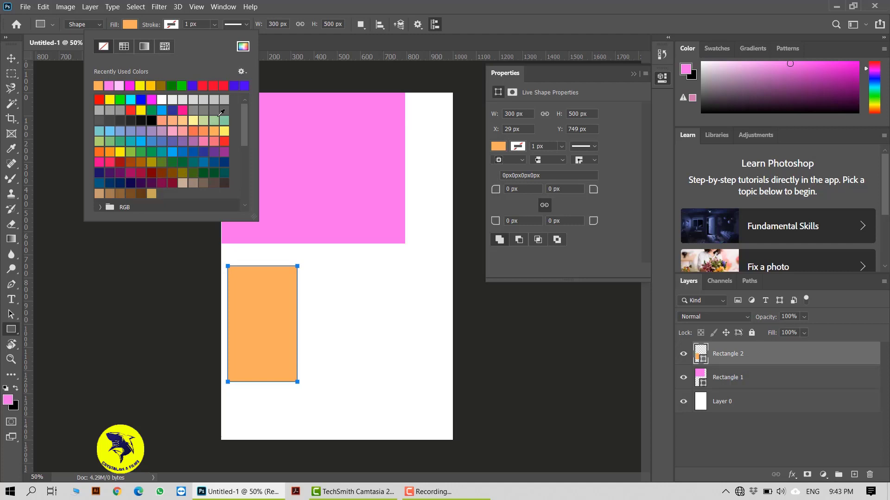
{"action": "left_click", "coordinate": [141, 172]}
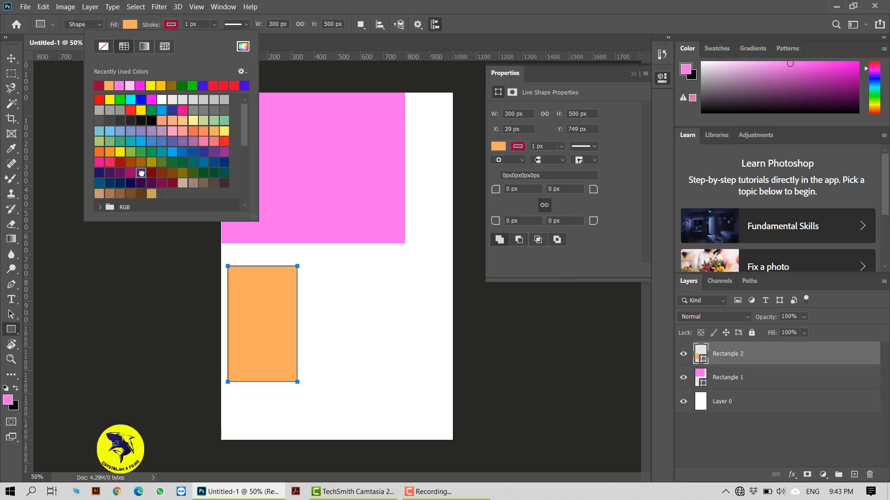
{"action": "left_click", "coordinate": [11, 58]}
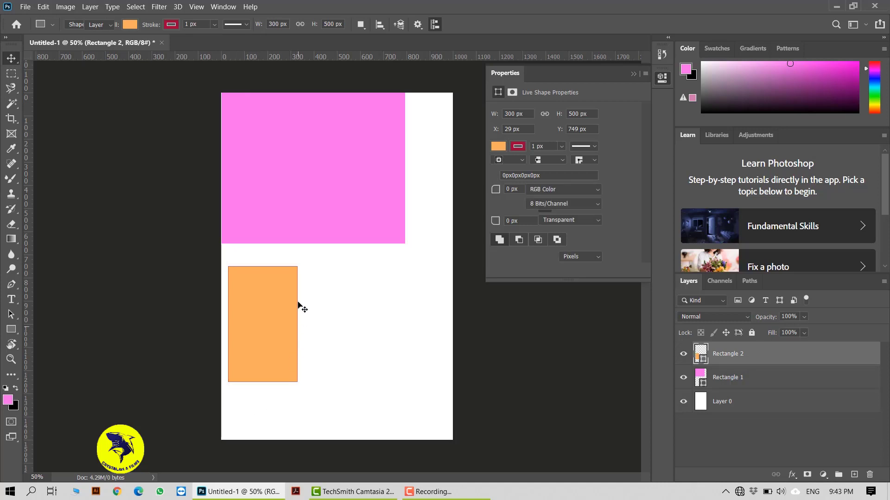
{"action": "left_click", "coordinate": [300, 280]}
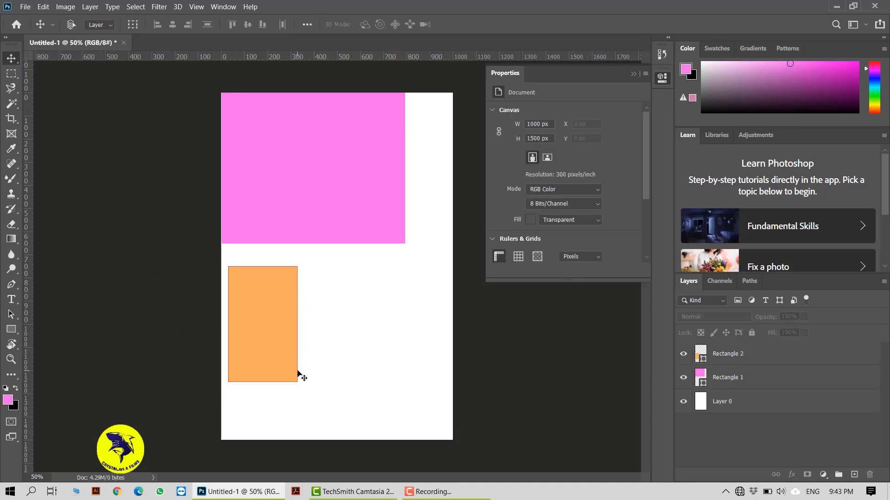
Thicken the orange rectangle's crimson stroke to about 18.33 px.
{"action": "key", "text": "ctrl+plus"}
{"action": "key", "text": "ctrl+plus"}
{"action": "key", "text": "ctrl+plus"}
{"action": "left_click_drag", "start_coordinate": [268, 367], "coordinate": [421, 260]}
{"action": "left_click_drag", "start_coordinate": [265, 165], "coordinate": [313, 165]}
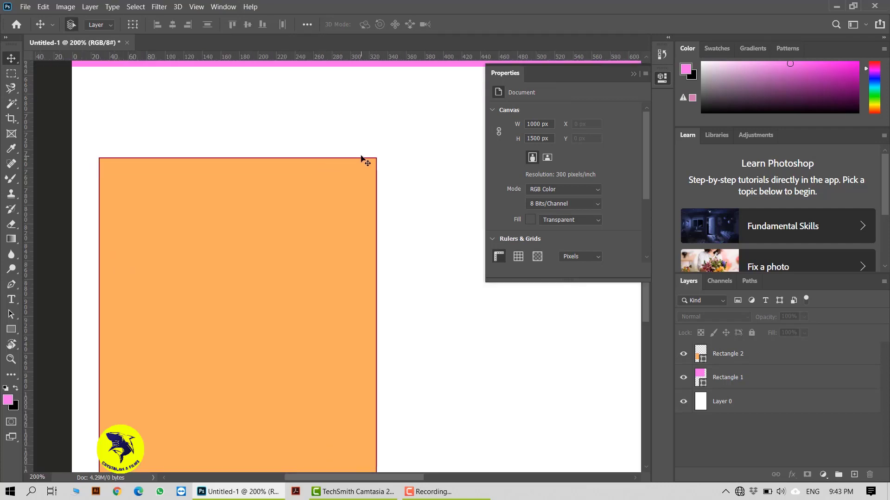
{"action": "left_click", "coordinate": [342, 228]}
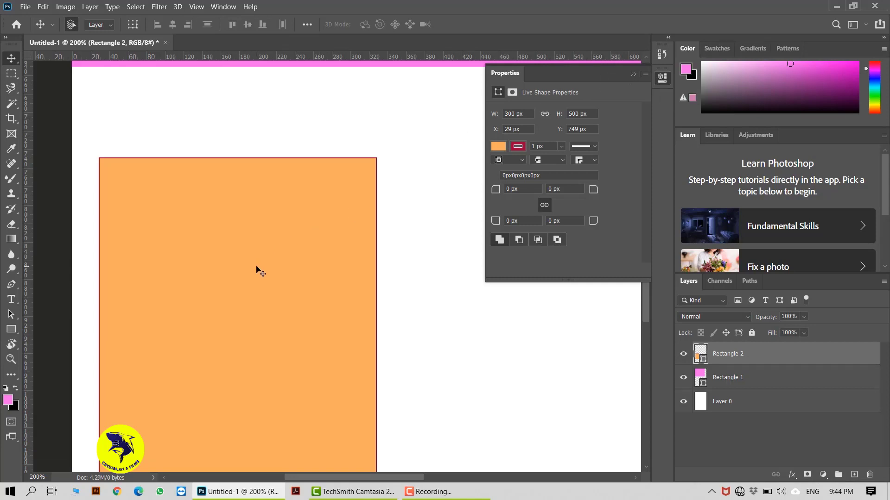
{"action": "left_click", "coordinate": [562, 147]}
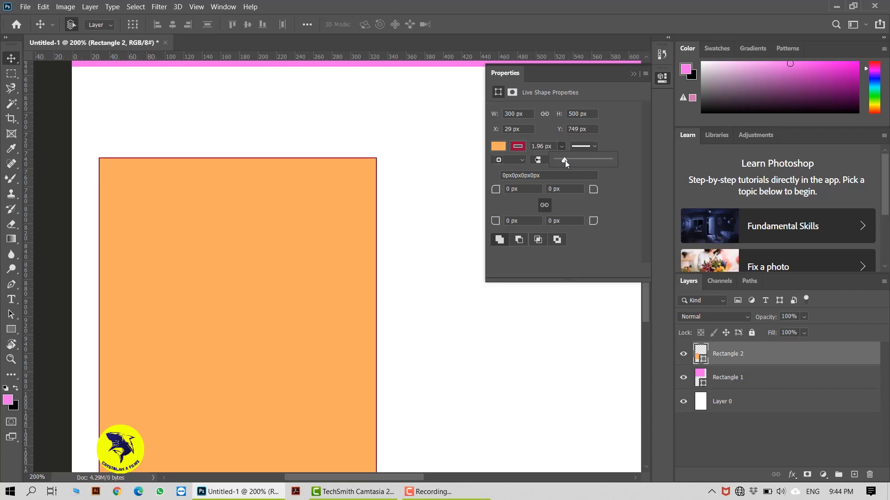
{"action": "left_click_drag", "start_coordinate": [565, 160], "coordinate": [579, 159]}
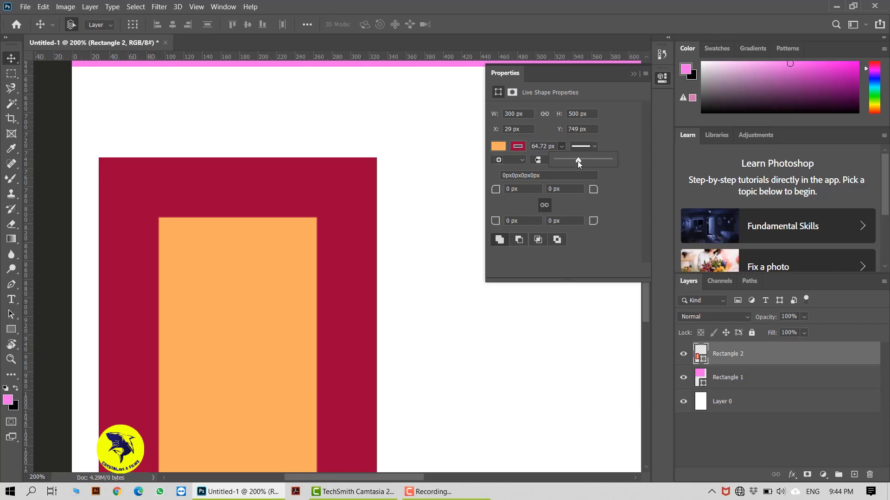
{"action": "left_click_drag", "start_coordinate": [577, 160], "coordinate": [568, 162]}
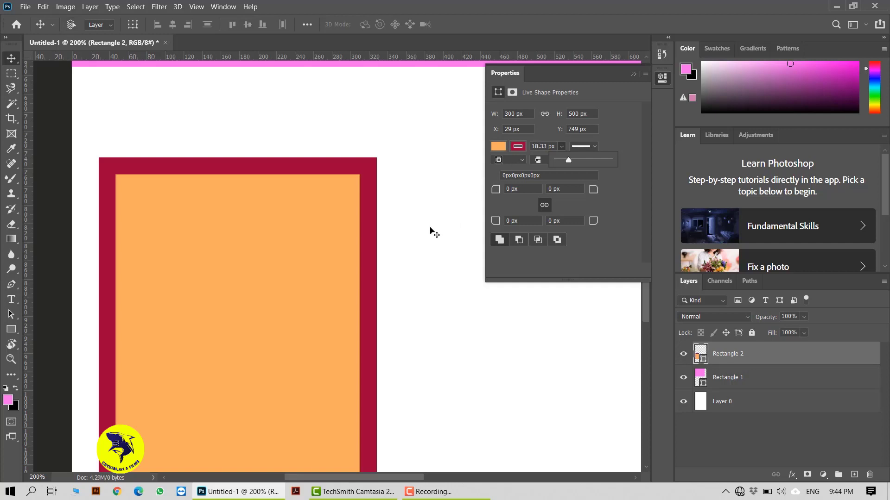
{"action": "key", "text": "ctrl+minus"}
{"action": "key", "text": "ctrl+minus"}
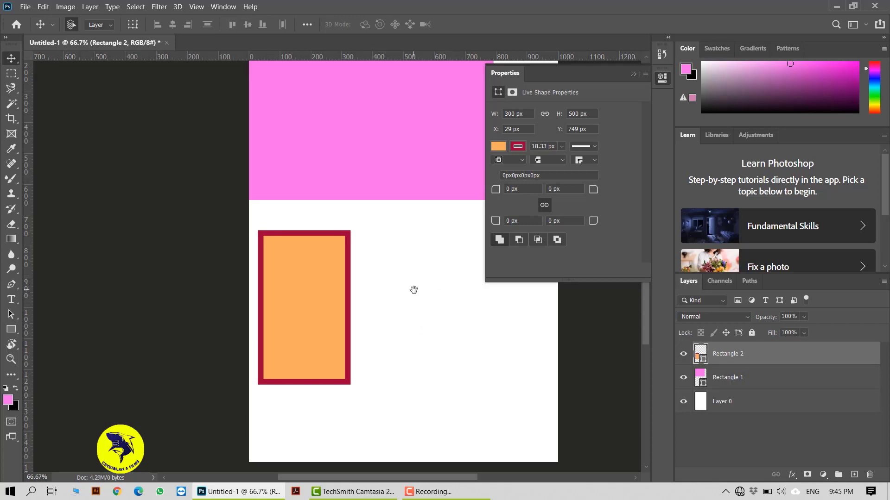
Draw a square about 421 px on each side with the Rectangle tool, beside the orange rectangle.
{"action": "left_click_drag", "start_coordinate": [413, 290], "coordinate": [322, 302]}
{"action": "left_click_drag", "start_coordinate": [304, 308], "coordinate": [304, 308]}
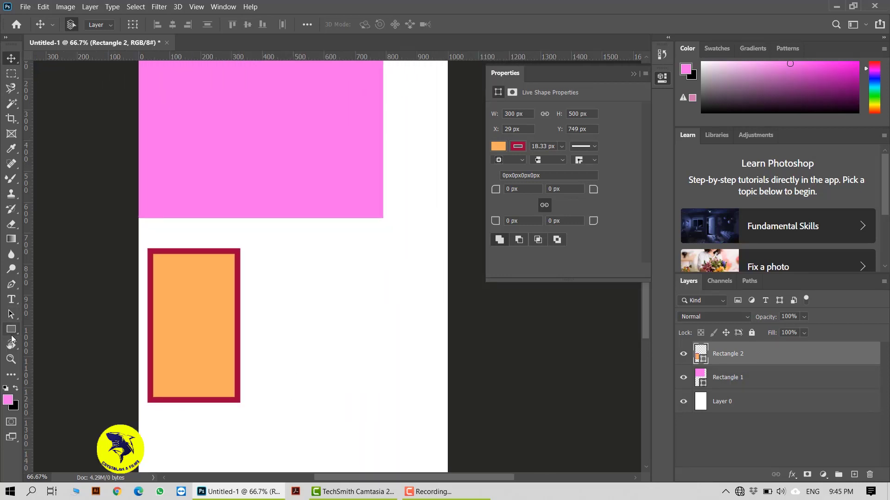
{"action": "left_click", "coordinate": [11, 329]}
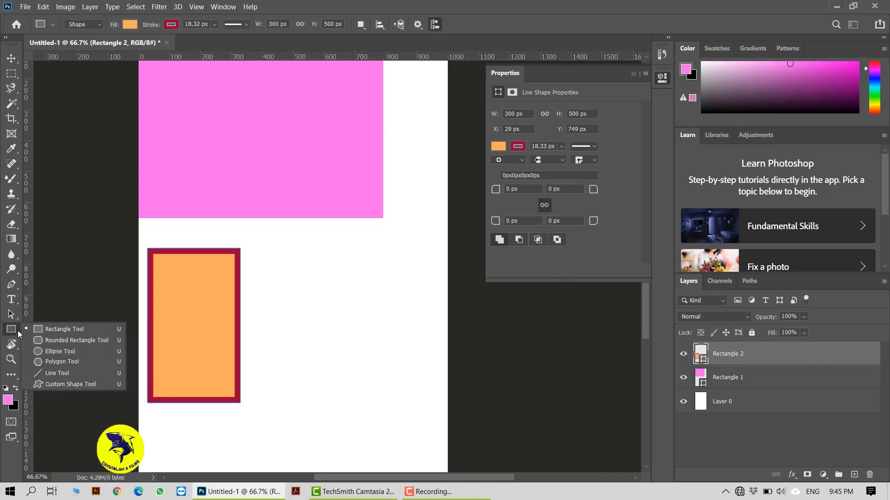
{"action": "left_click", "coordinate": [80, 331]}
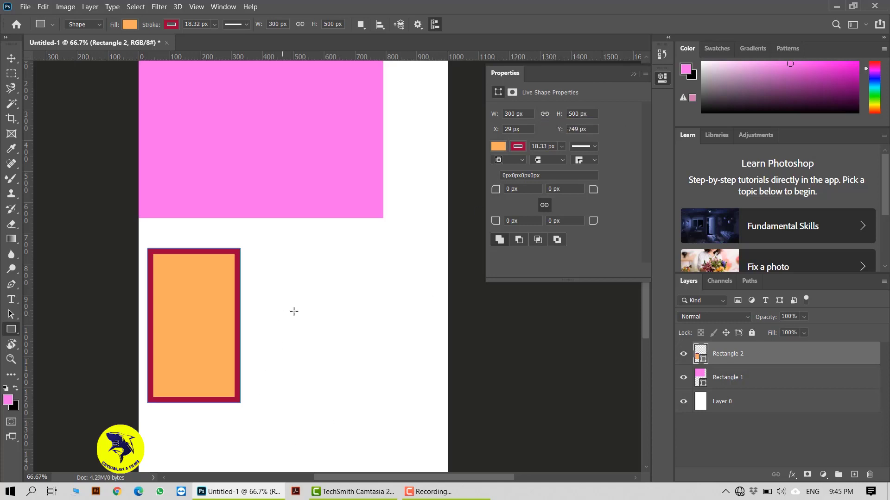
{"action": "left_click_drag", "start_coordinate": [277, 250], "coordinate": [405, 405]}
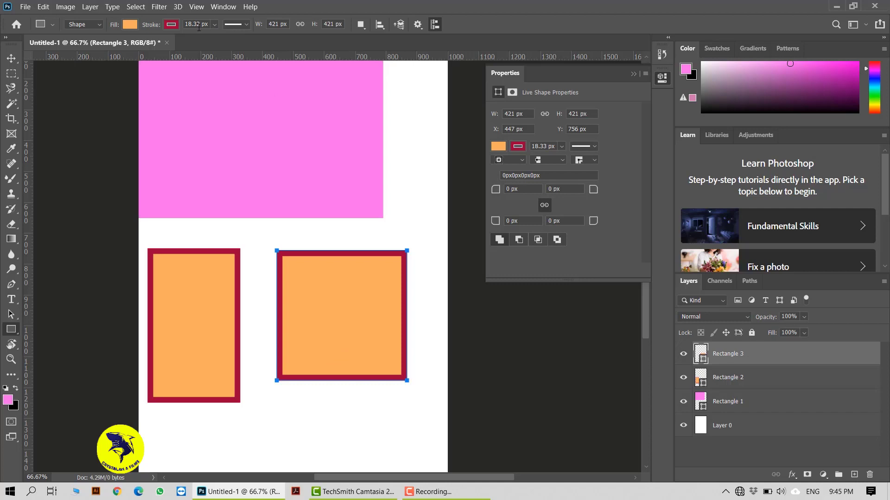
Move the orange square onto the pink rectangle, and move the 300 by 500 px rectangle so it overlaps the square's lower part.
{"action": "key", "text": "v"}
{"action": "left_click_drag", "start_coordinate": [297, 348], "coordinate": [247, 160]}
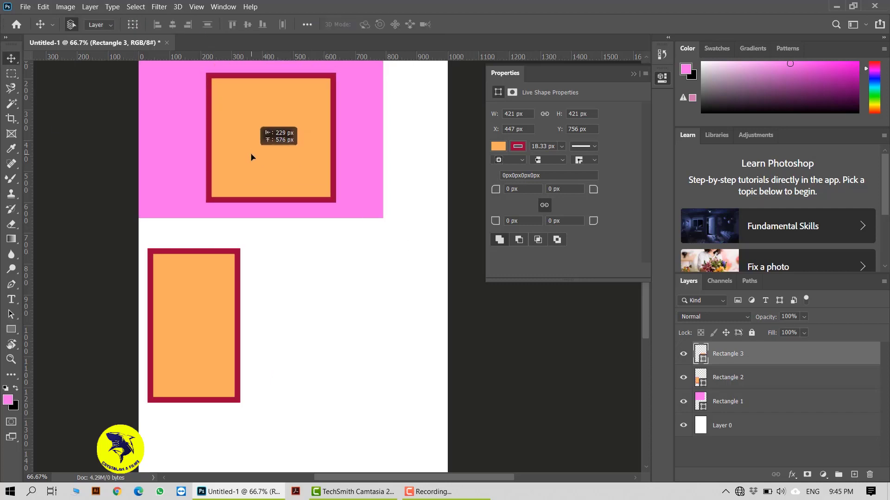
{"action": "scroll", "coordinate": [262, 209], "scroll_direction": "up", "scroll_amount": 1}
{"action": "scroll", "coordinate": [261, 209], "scroll_direction": "up", "scroll_amount": 2}
{"action": "left_click_drag", "start_coordinate": [292, 224], "coordinate": [261, 196]}
{"action": "left_click_drag", "start_coordinate": [193, 443], "coordinate": [240, 302]}
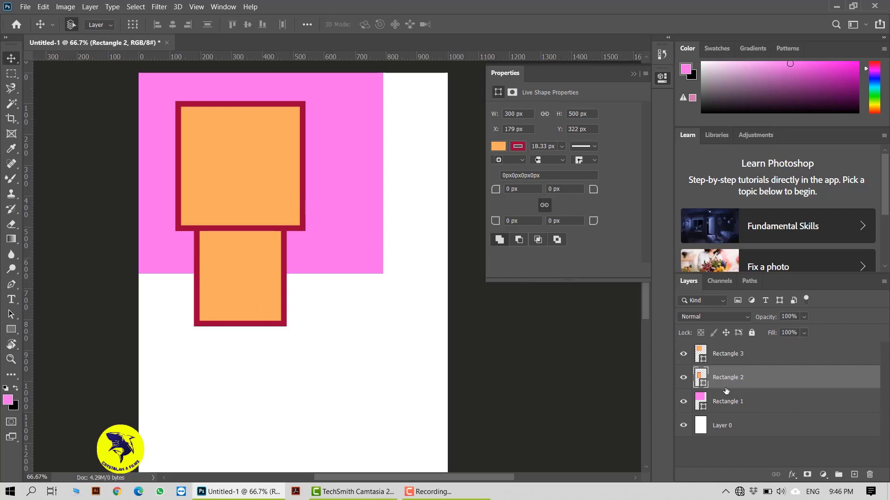
Reorder the layers so that Rectangle 2 sits above Rectangle 3.
{"action": "left_click", "coordinate": [693, 280]}
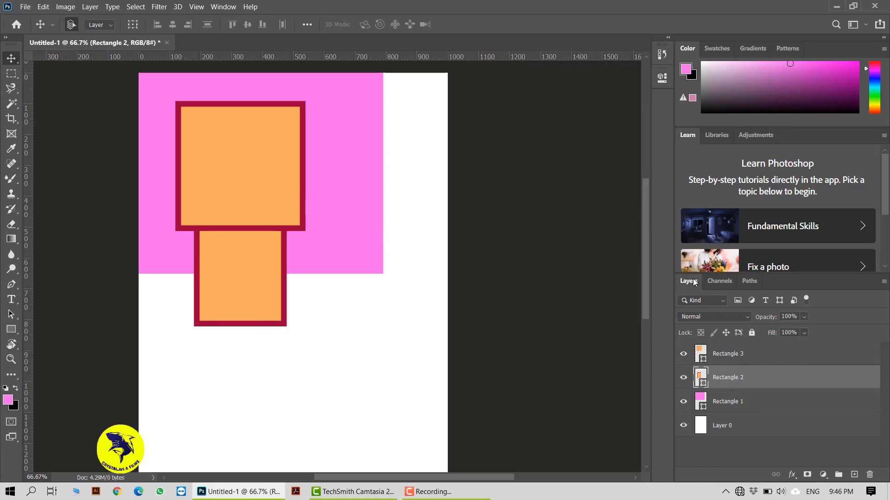
{"action": "left_click", "coordinate": [225, 10]}
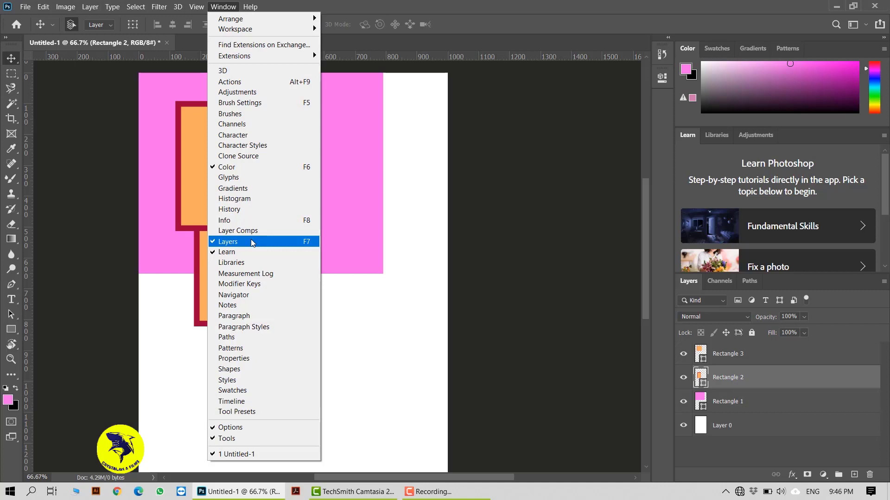
{"action": "left_click", "coordinate": [694, 281]}
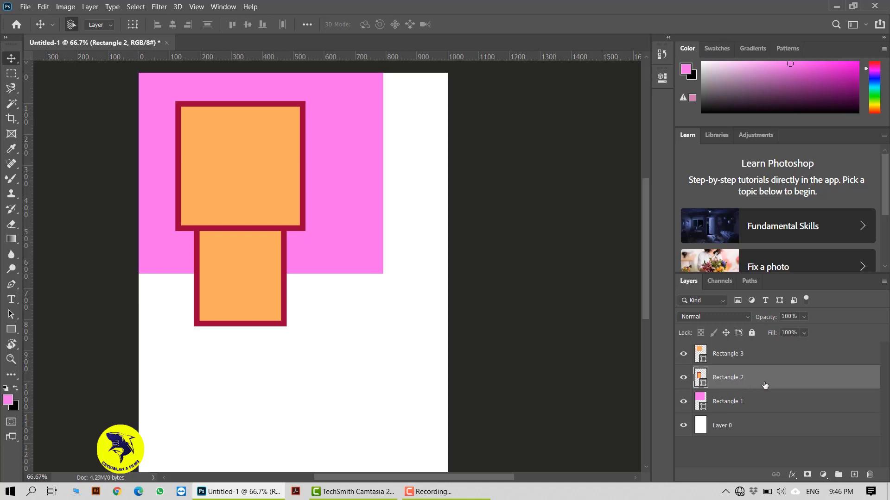
{"action": "left_click_drag", "start_coordinate": [764, 385], "coordinate": [759, 348]}
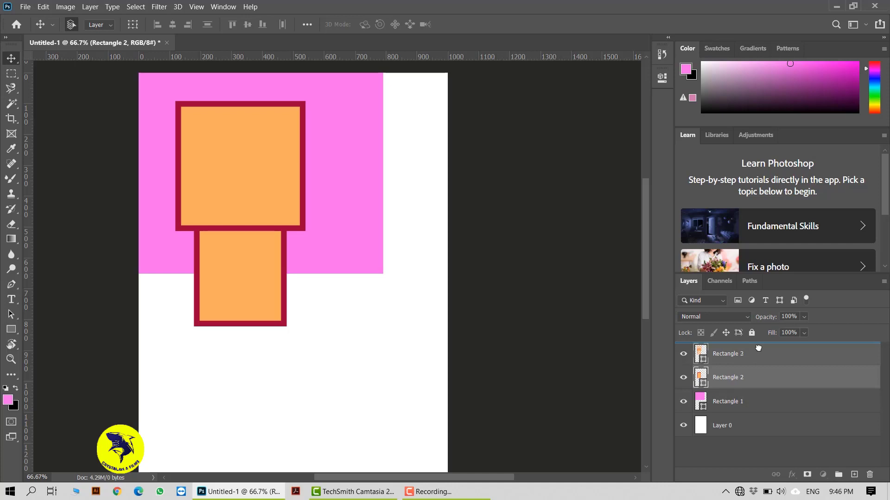
{"action": "left_click_drag", "start_coordinate": [758, 348], "coordinate": [759, 348]}
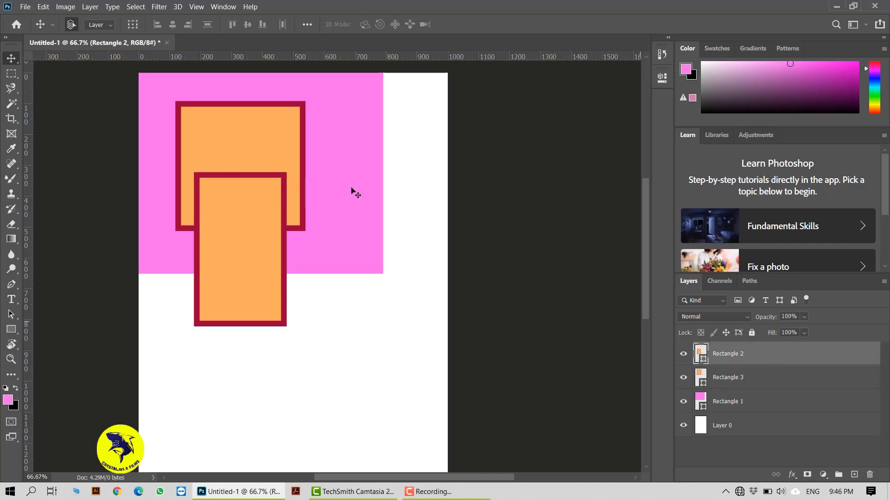
Move the 300 by 500 px rectangle up so it covers the middle of the orange square.
{"action": "left_click_drag", "start_coordinate": [238, 247], "coordinate": [239, 194]}
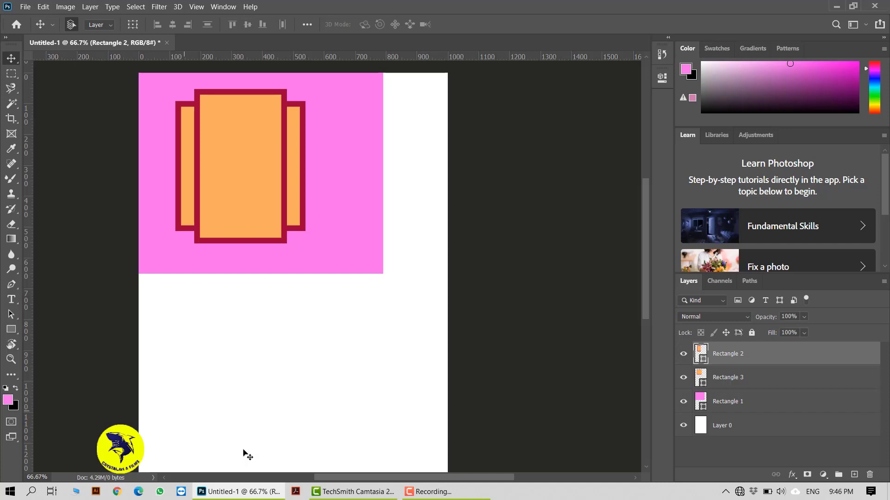
Draw a wide ellipse about 532 by 198 px below the pink rectangle with the Ellipse tool.
{"action": "left_click", "coordinate": [11, 330]}
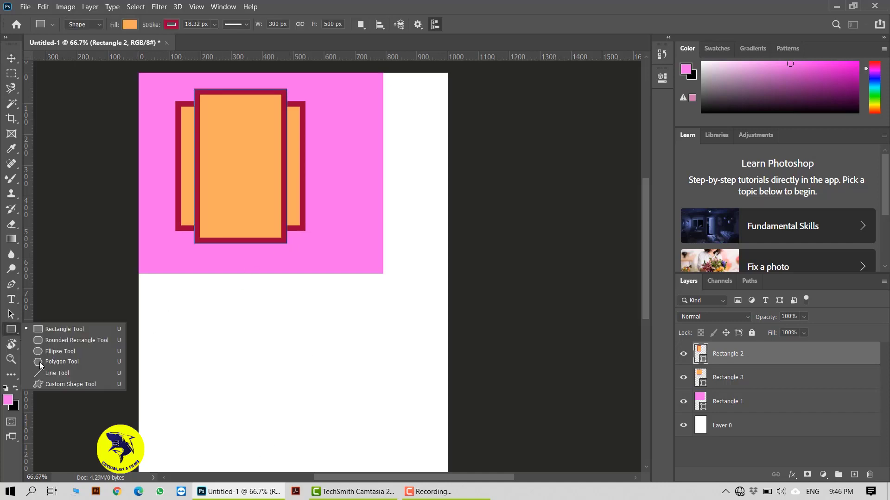
{"action": "left_click", "coordinate": [69, 352]}
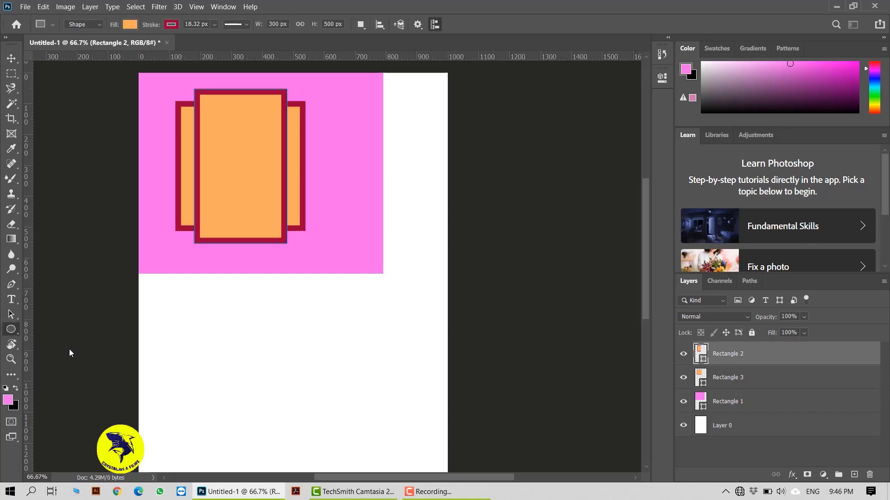
{"action": "left_click_drag", "start_coordinate": [195, 312], "coordinate": [355, 374]}
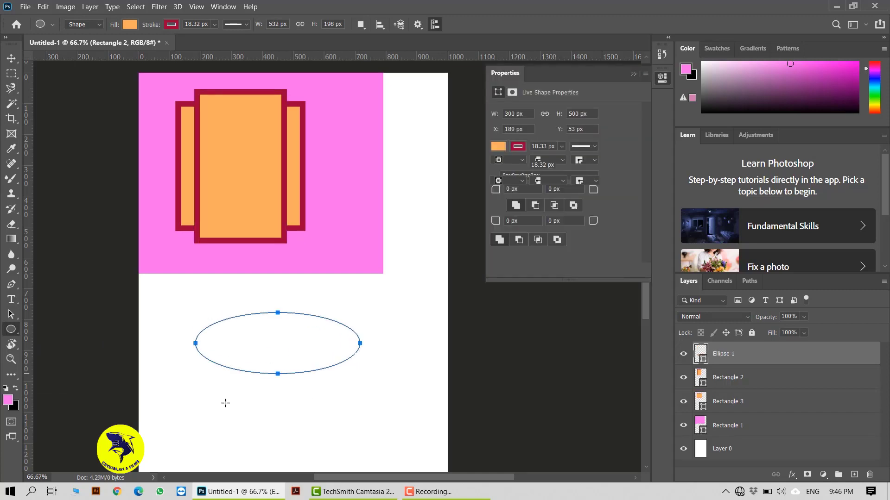
Draw an ellipse about 365 by 324 px and a circle about 301 px across in one shape layer, below the wide ellipse.
{"action": "scroll", "coordinate": [225, 403], "scroll_direction": "down", "scroll_amount": 1}
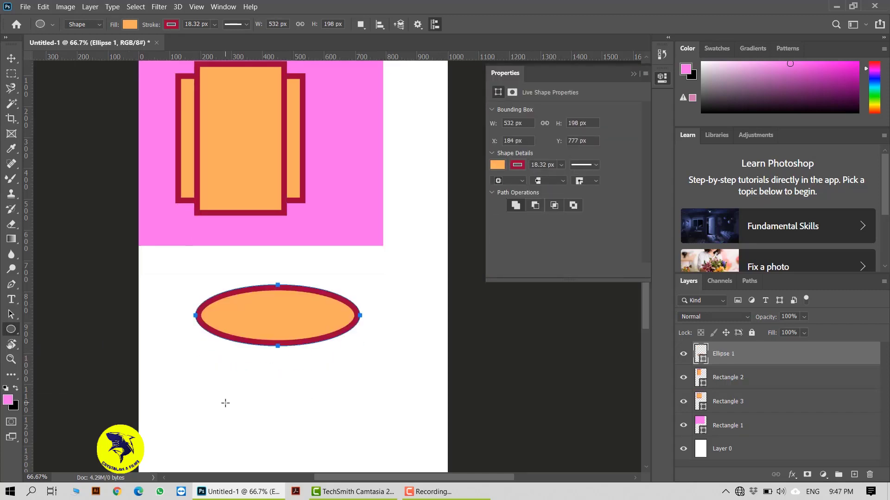
{"action": "scroll", "coordinate": [225, 403], "scroll_direction": "down", "scroll_amount": 2}
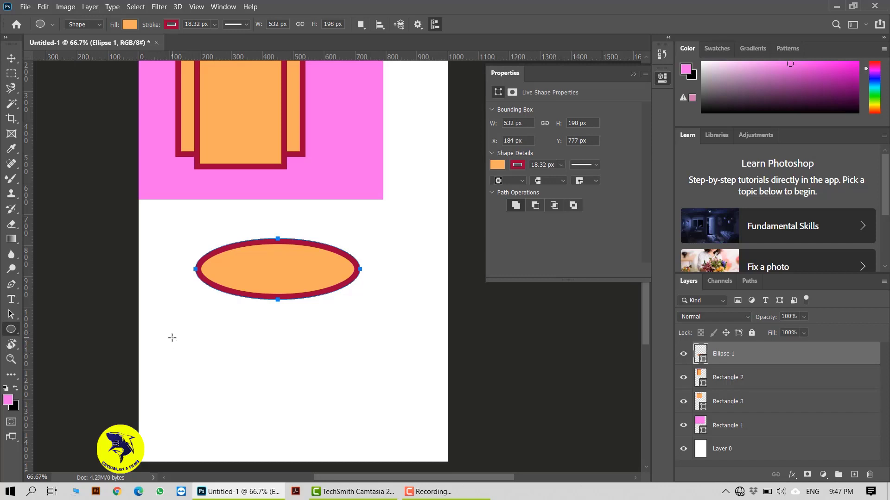
{"action": "left_click_drag", "start_coordinate": [171, 338], "coordinate": [285, 438]}
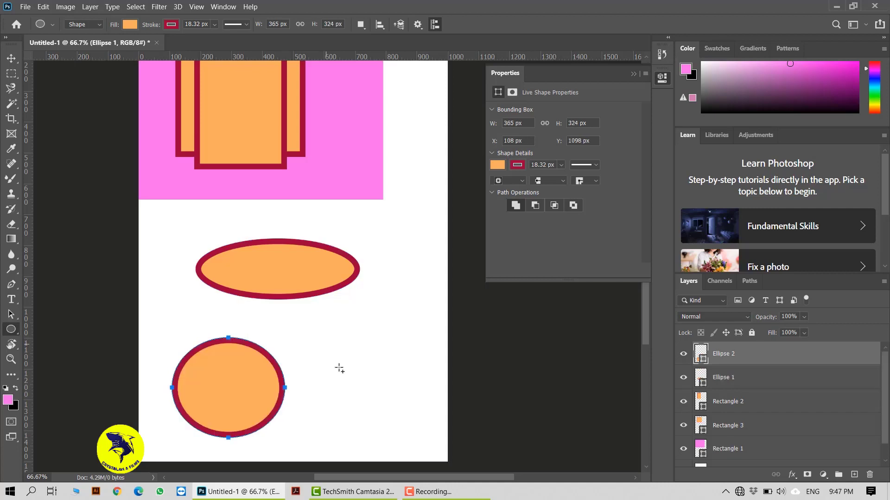
{"action": "left_click_drag", "start_coordinate": [326, 344], "coordinate": [418, 445]}
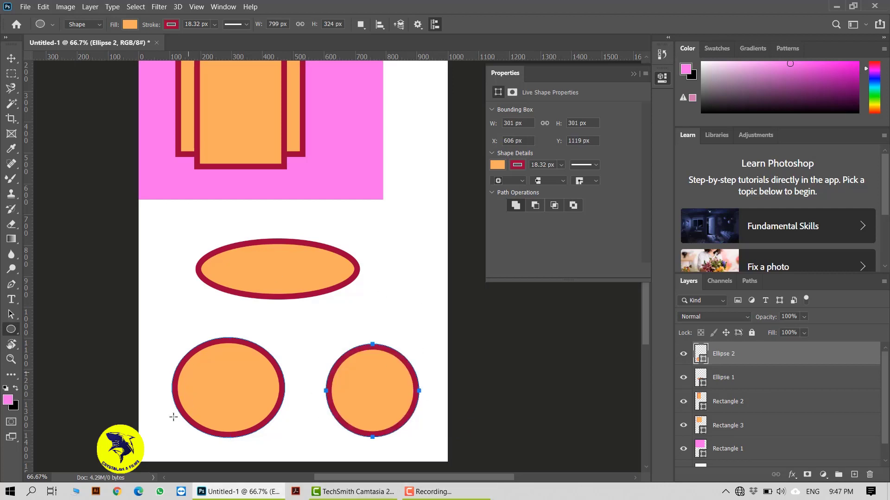
Shift the two lower round shapes slightly left, and move the wide ellipse to about X 259 px, Y 817 px.
{"action": "key", "text": "v"}
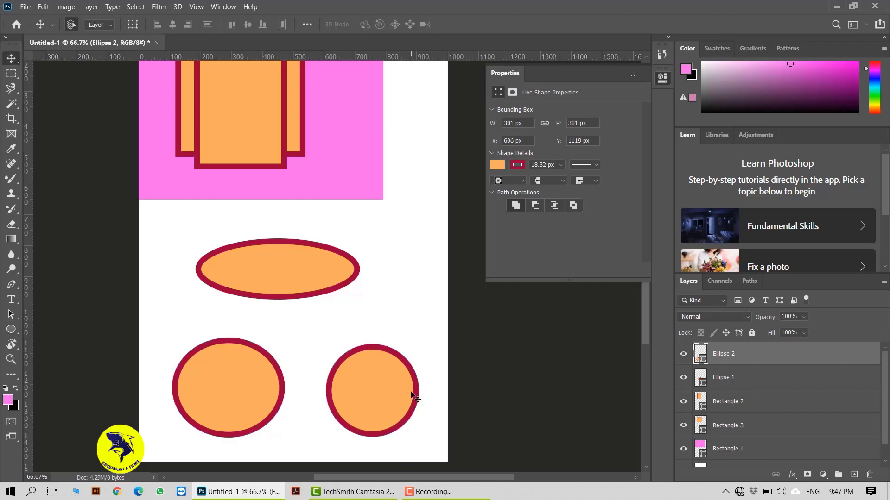
{"action": "mouse_move", "coordinate": [399, 409]}
{"action": "left_mouse_down"}
{"action": "mouse_move", "coordinate": [373, 396]}
{"action": "mouse_move", "coordinate": [396, 363]}
{"action": "mouse_move", "coordinate": [397, 393]}
{"action": "left_mouse_up"}
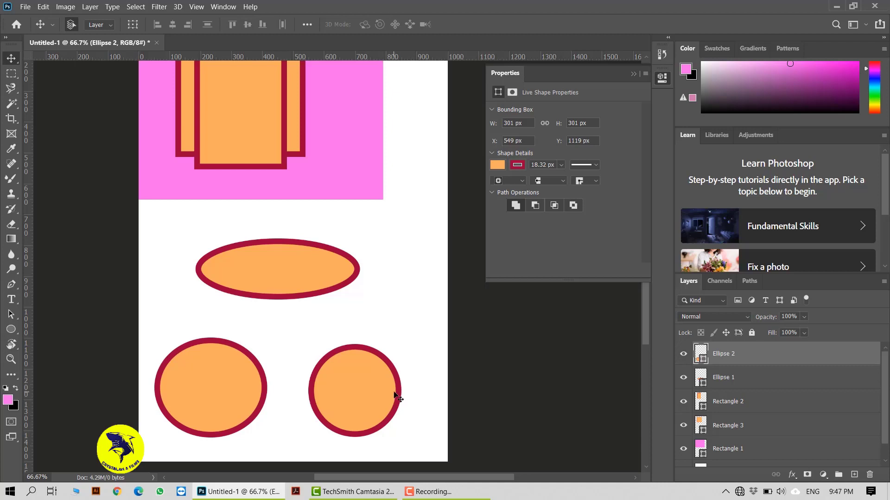
{"action": "mouse_move", "coordinate": [385, 403]}
{"action": "left_mouse_down"}
{"action": "mouse_move", "coordinate": [376, 408]}
{"action": "mouse_move", "coordinate": [359, 371]}
{"action": "mouse_move", "coordinate": [363, 400]}
{"action": "mouse_move", "coordinate": [376, 395]}
{"action": "left_mouse_up"}
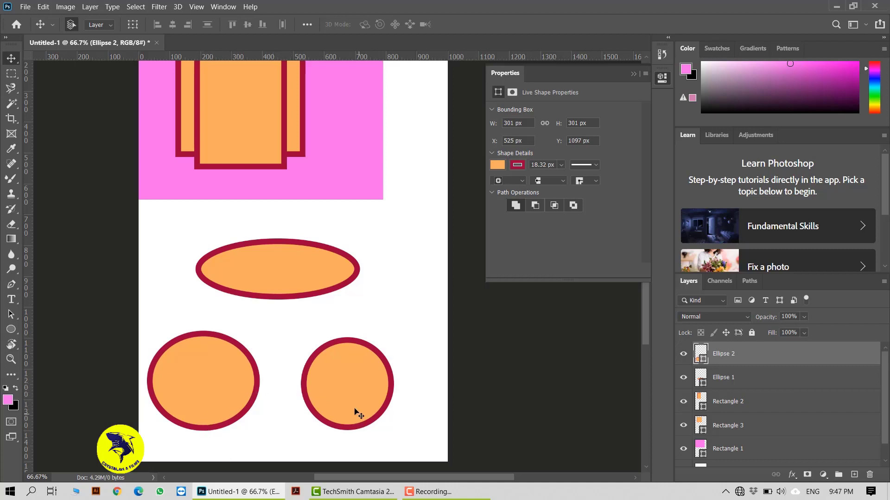
{"action": "left_click_drag", "start_coordinate": [391, 377], "coordinate": [352, 403]}
{"action": "left_click_drag", "start_coordinate": [292, 294], "coordinate": [315, 307]}
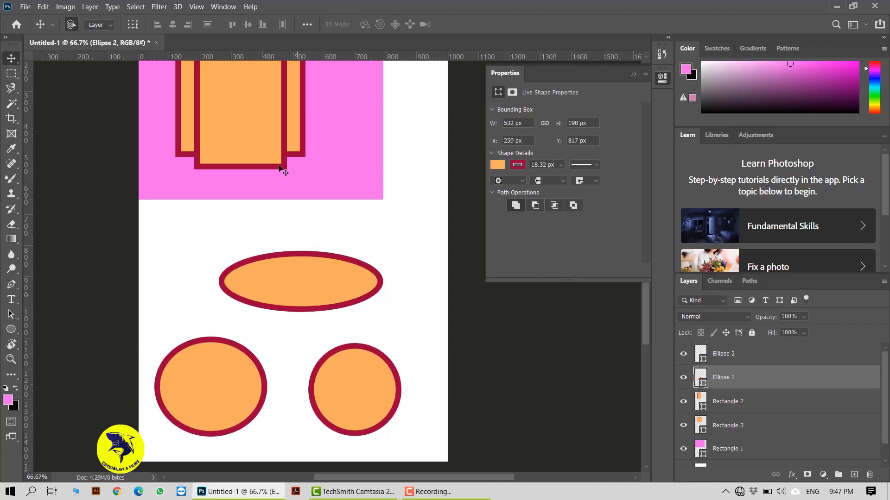
Move the two orange rectangles farther down the canvas, and shift the pink rectangle to about X 86 px, Y 85 px.
{"action": "left_click_drag", "start_coordinate": [264, 139], "coordinate": [275, 161]}
{"action": "left_click_drag", "start_coordinate": [199, 138], "coordinate": [201, 167]}
{"action": "left_click_drag", "start_coordinate": [323, 156], "coordinate": [352, 195]}
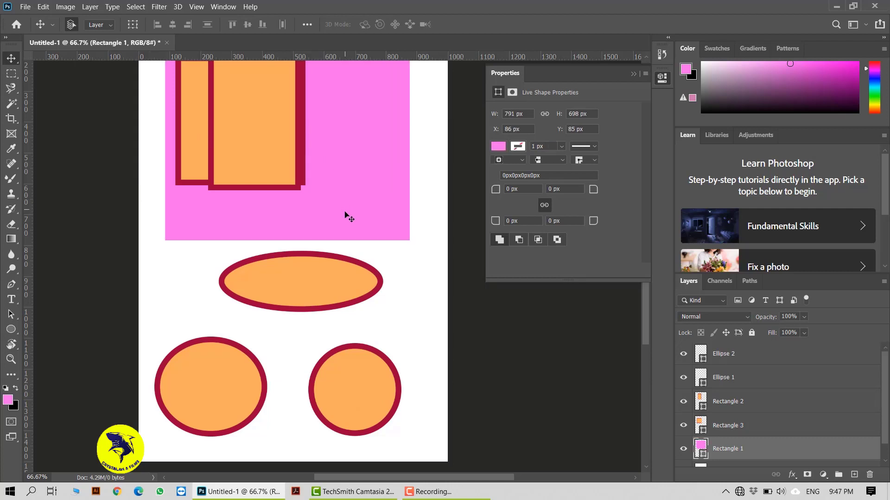
{"action": "scroll", "coordinate": [338, 320], "scroll_direction": "up", "scroll_amount": 2}
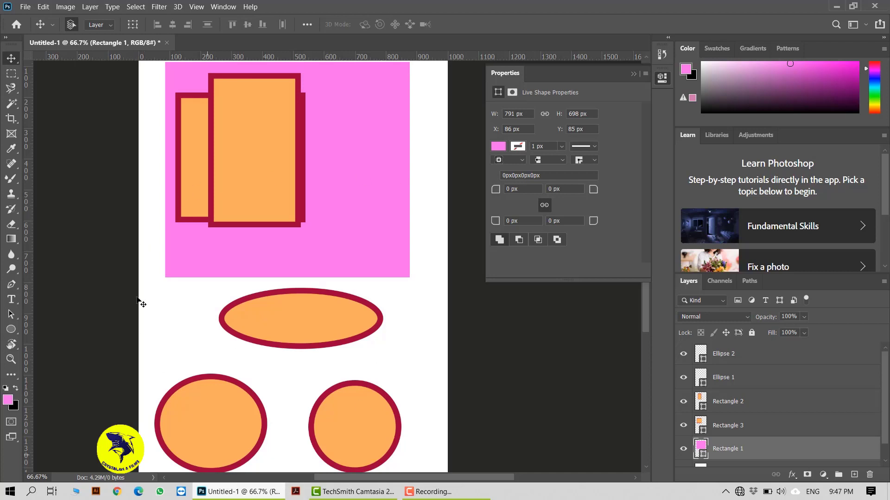
Delete the pink rectangle's layer, Rectangle 1.
{"action": "scroll", "coordinate": [834, 446], "scroll_direction": "down", "scroll_amount": 1}
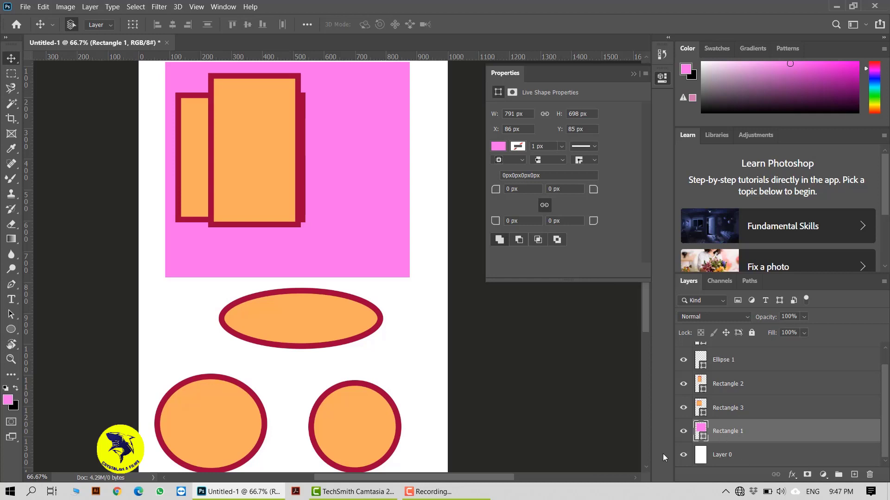
{"action": "mouse_move", "coordinate": [686, 437]}
{"action": "left_mouse_down"}
{"action": "mouse_move", "coordinate": [689, 340]}
{"action": "mouse_move", "coordinate": [685, 461]}
{"action": "left_mouse_up"}
{"action": "left_click", "coordinate": [684, 356]}
{"action": "left_click", "coordinate": [869, 475]}
{"action": "left_click", "coordinate": [418, 191]}
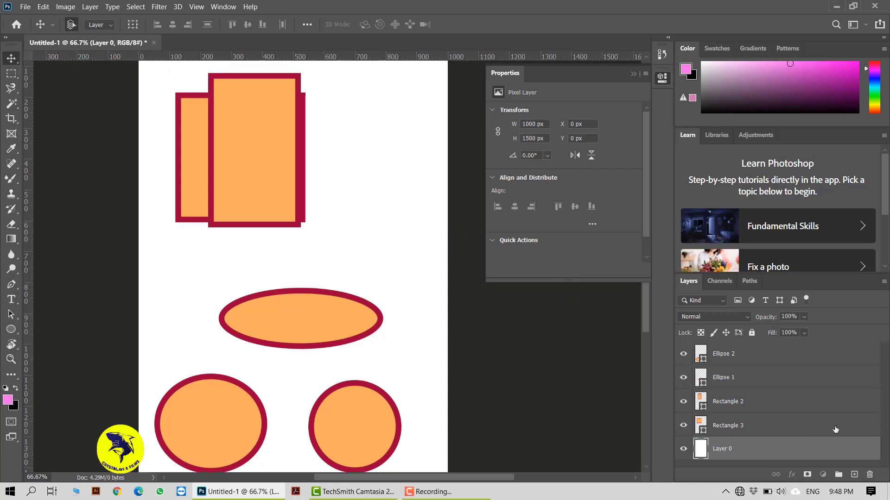
Delete the orange square's layer, Rectangle 3.
{"action": "left_click", "coordinate": [834, 428]}
{"action": "left_click", "coordinate": [870, 475]}
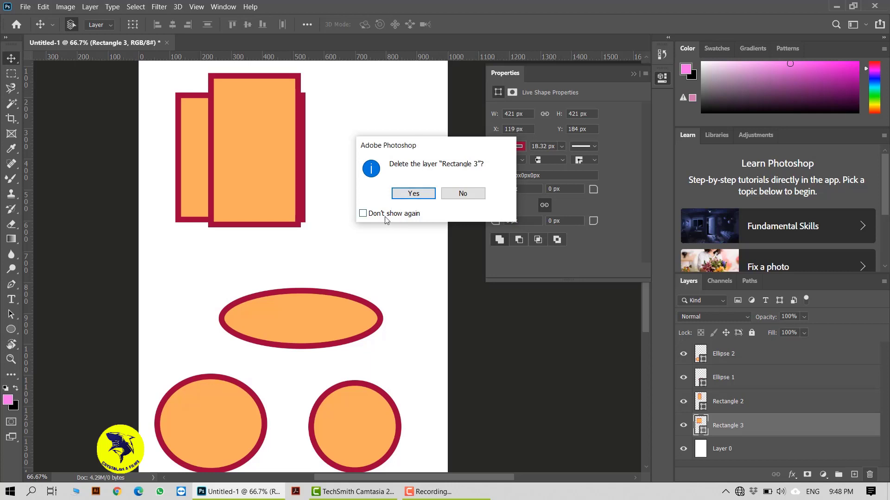
{"action": "left_click", "coordinate": [414, 194]}
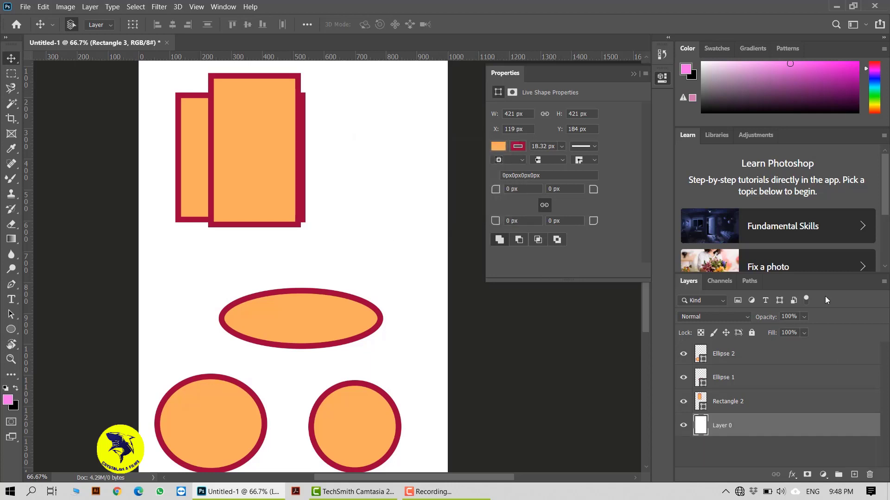
Delete the Rectangle 2, Ellipse 1 and Ellipse 2 layers, leaving only the white Layer 0.
{"action": "left_click", "coordinate": [837, 403]}
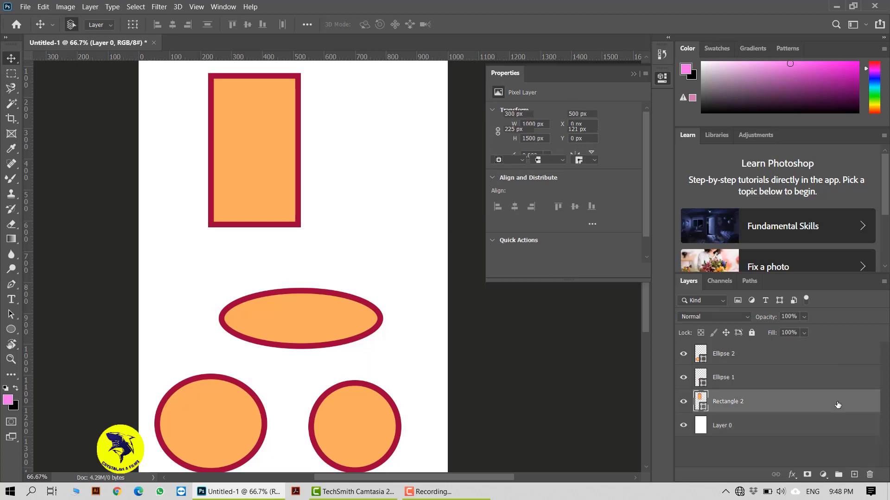
{"action": "left_click_drag", "start_coordinate": [837, 402], "coordinate": [871, 476]}
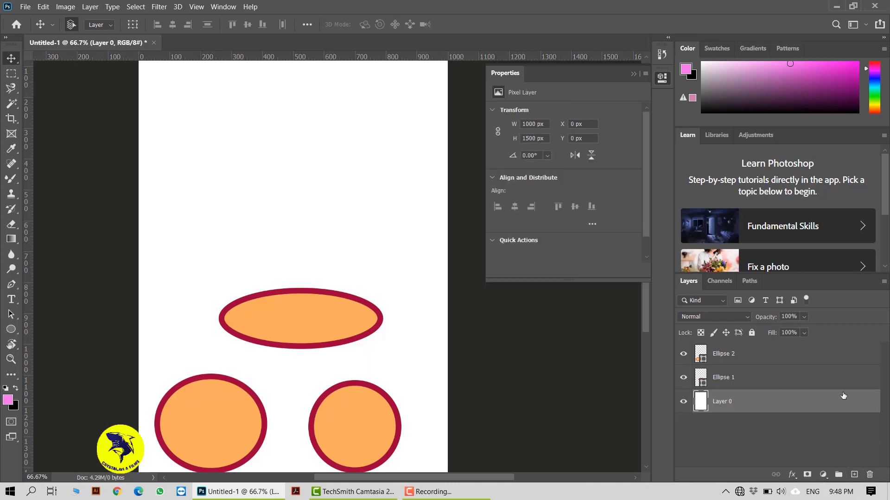
{"action": "left_click_drag", "start_coordinate": [847, 378], "coordinate": [872, 474]}
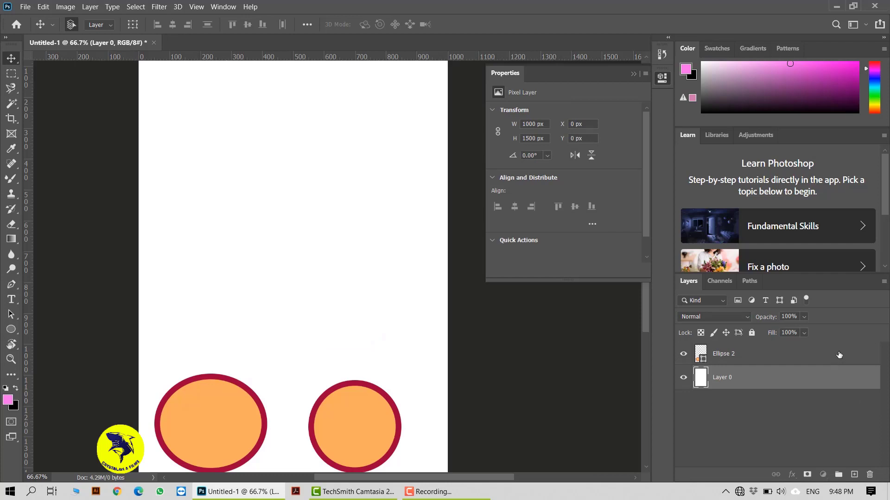
{"action": "left_click_drag", "start_coordinate": [839, 354], "coordinate": [869, 476]}
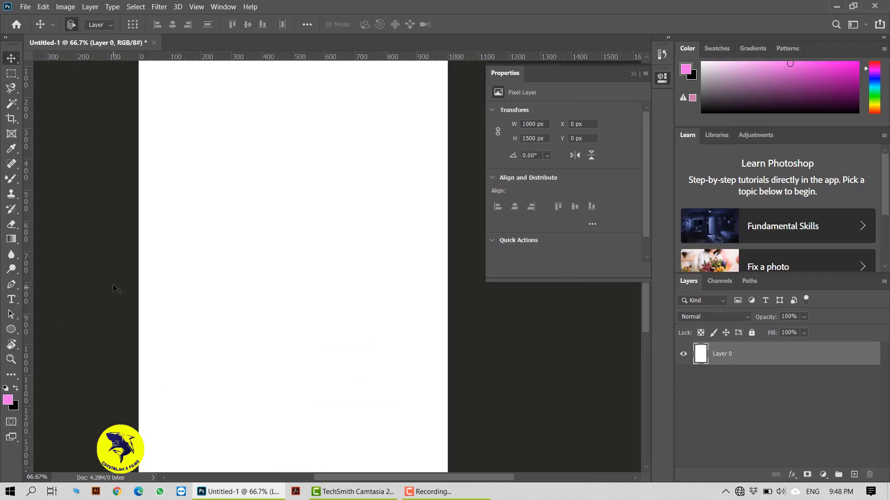
Draw two pink circles side by side in one shape layer, about 242 px and 372 px across, in the canvas's upper part.
{"action": "left_click", "coordinate": [11, 329]}
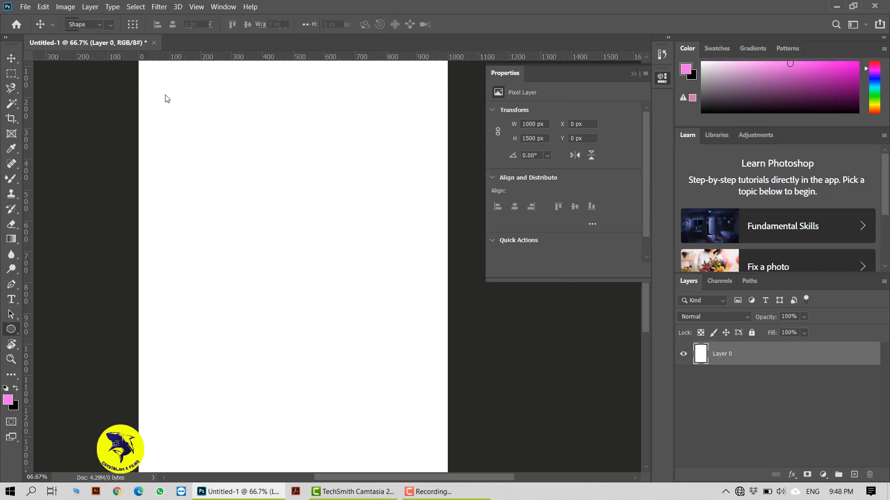
{"action": "left_click_drag", "start_coordinate": [167, 92], "coordinate": [246, 166]}
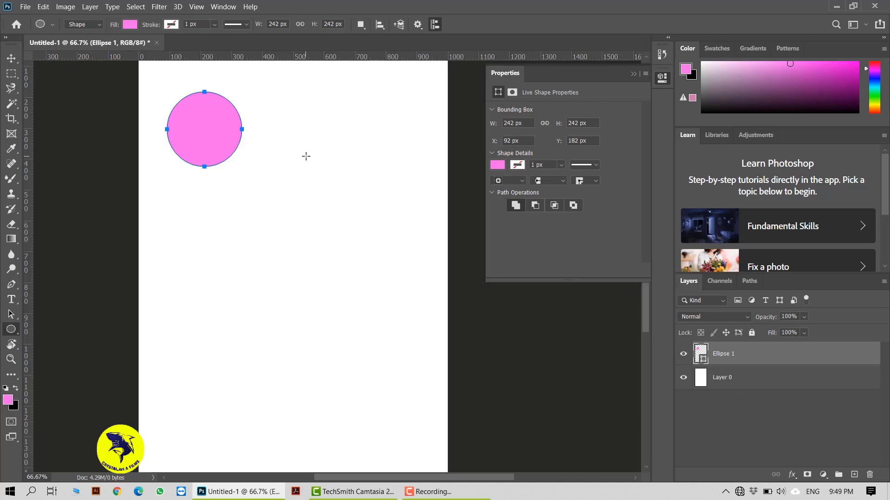
{"action": "key", "text": "shift"}
{"action": "left_click_drag", "start_coordinate": [287, 102], "coordinate": [445, 214]}
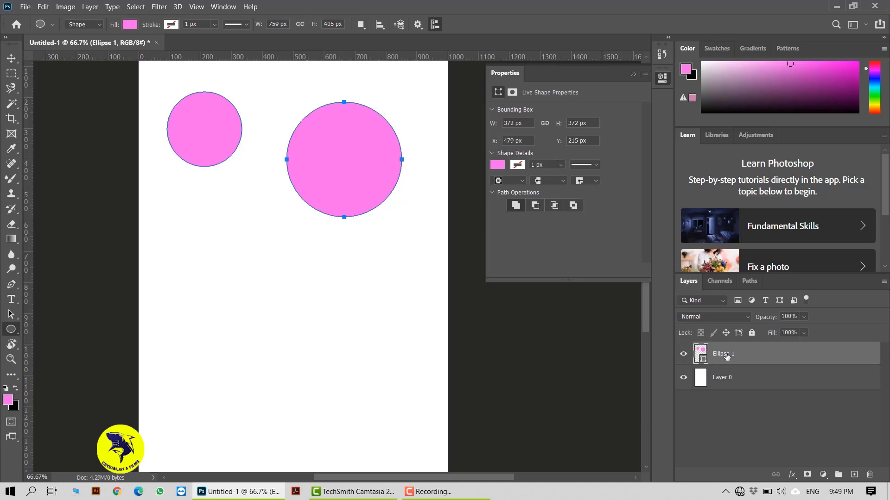
Try placing the Ellipse 1 layer below Layer 0, and restore it above Layer 0.
{"action": "left_click_drag", "start_coordinate": [727, 355], "coordinate": [754, 402]}
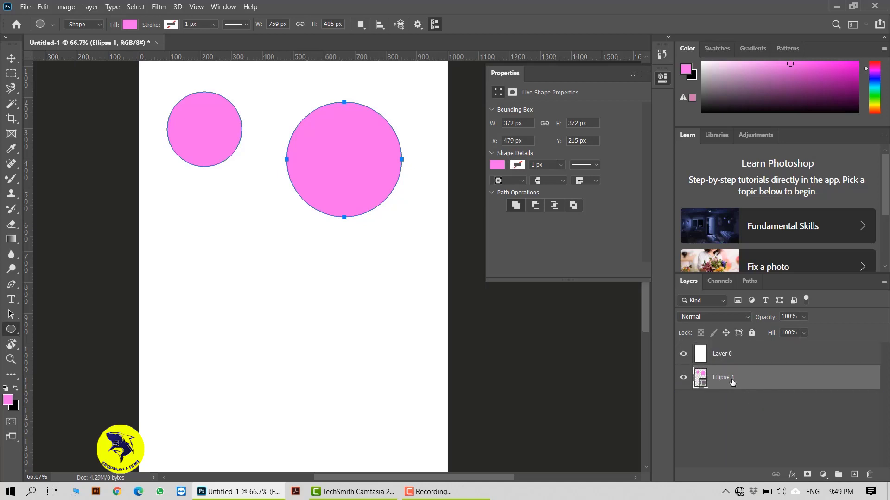
{"action": "left_click_drag", "start_coordinate": [746, 357], "coordinate": [741, 395]}
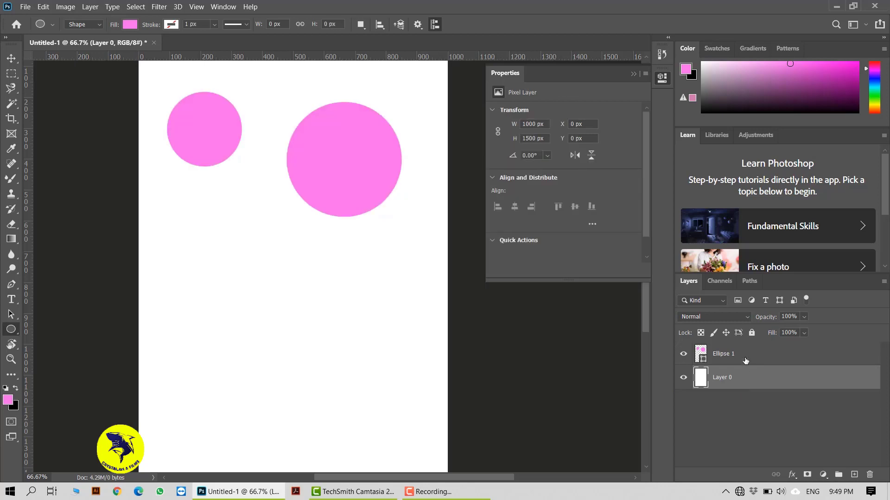
Move the pair of pink circles up and right to about X 121 px, Y 128 px.
{"action": "left_click", "coordinate": [10, 59]}
{"action": "left_click_drag", "start_coordinate": [331, 154], "coordinate": [350, 148]}
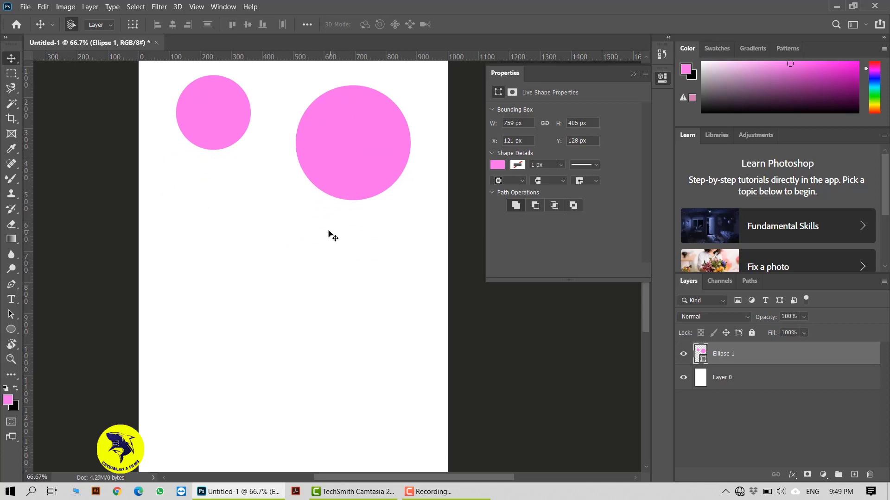
{"action": "scroll", "coordinate": [292, 215], "scroll_direction": "up", "scroll_amount": 2}
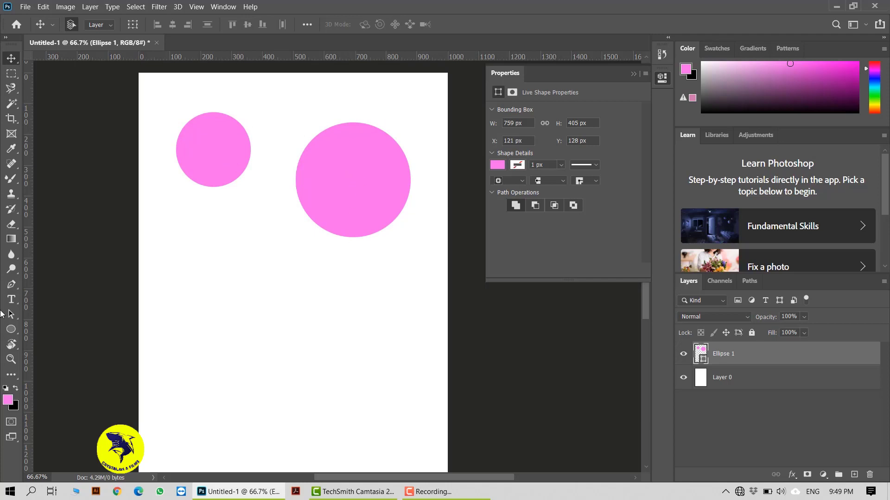
Draw a rectangle about 330 by 227 px and a square about 300 px wide in one shape layer below the circles.
{"action": "left_click_drag", "start_coordinate": [11, 329], "coordinate": [43, 330]}
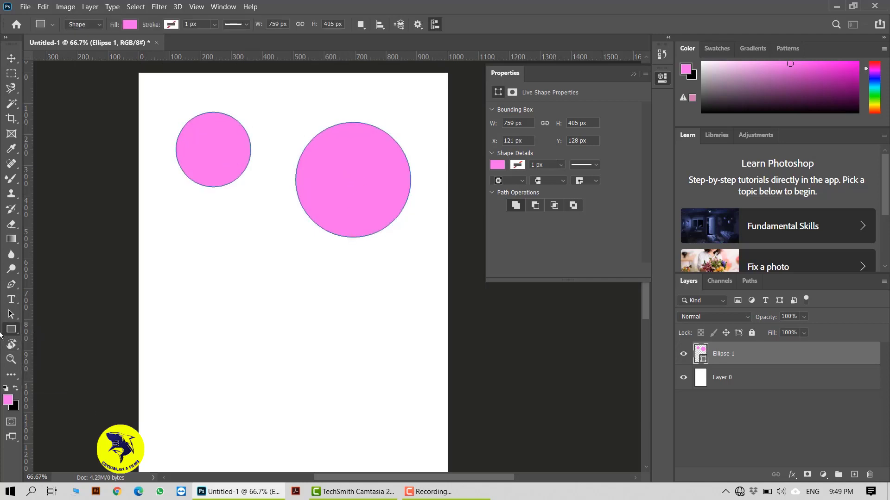
{"action": "right_click", "coordinate": [0, 333]}
{"action": "left_click", "coordinate": [48, 330]}
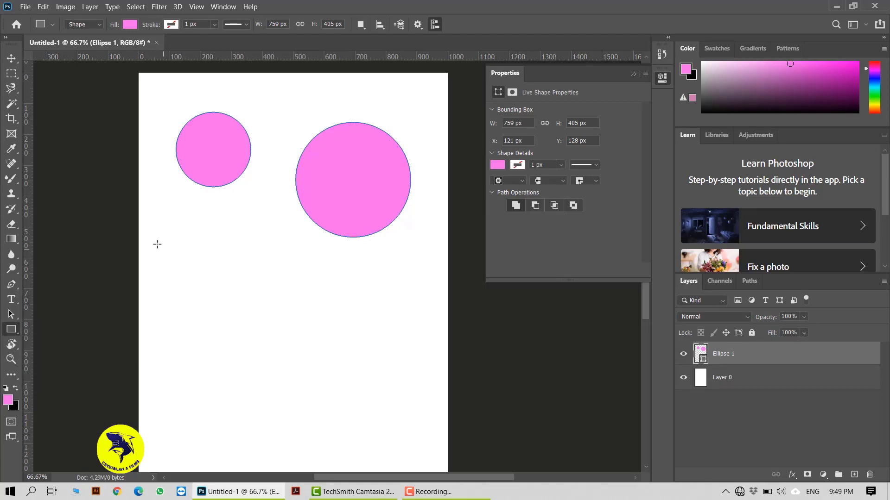
{"action": "left_click_drag", "start_coordinate": [157, 245], "coordinate": [258, 311]}
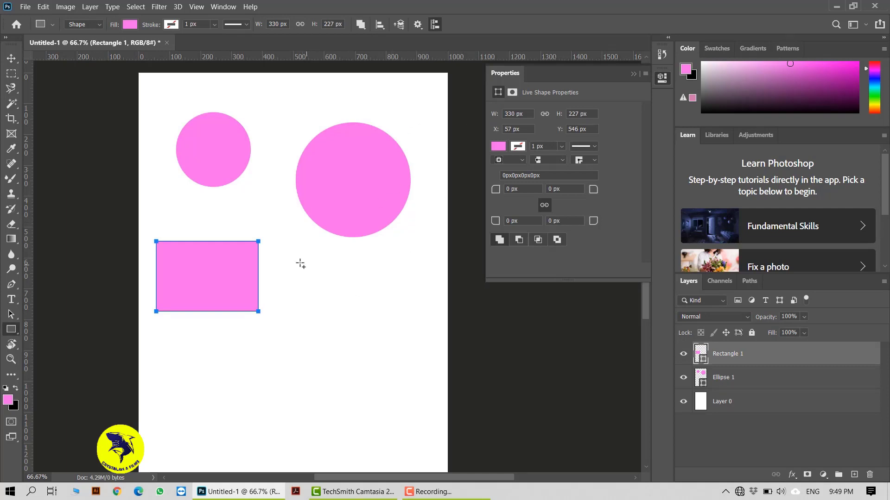
{"action": "left_click_drag", "start_coordinate": [298, 262], "coordinate": [435, 356]}
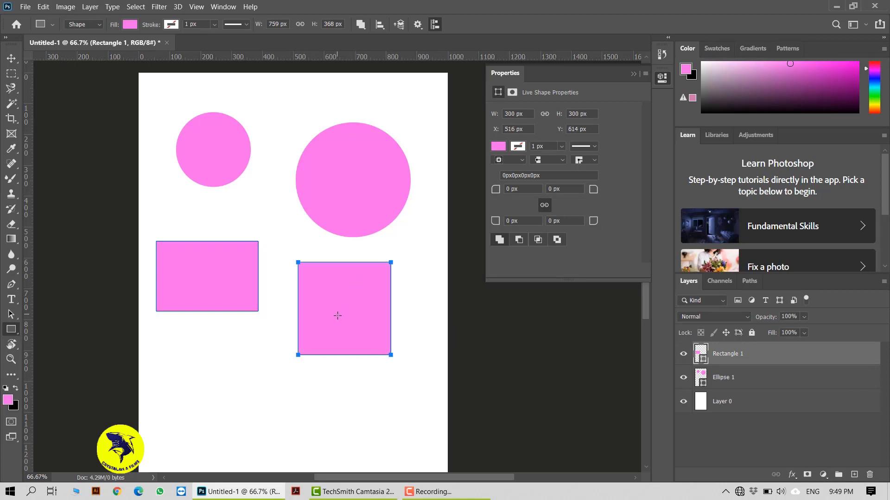
Change the fill of the new rectangle and square to yellow.
{"action": "left_click", "coordinate": [500, 148]}
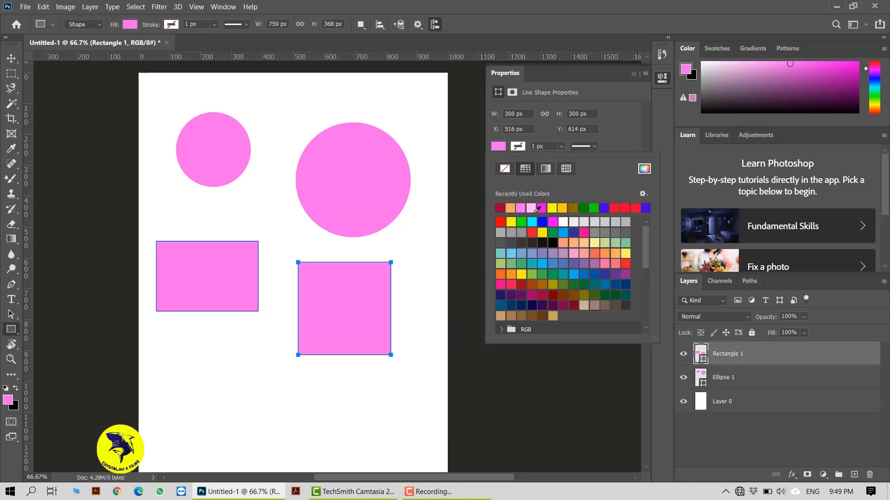
{"action": "left_click", "coordinate": [543, 232]}
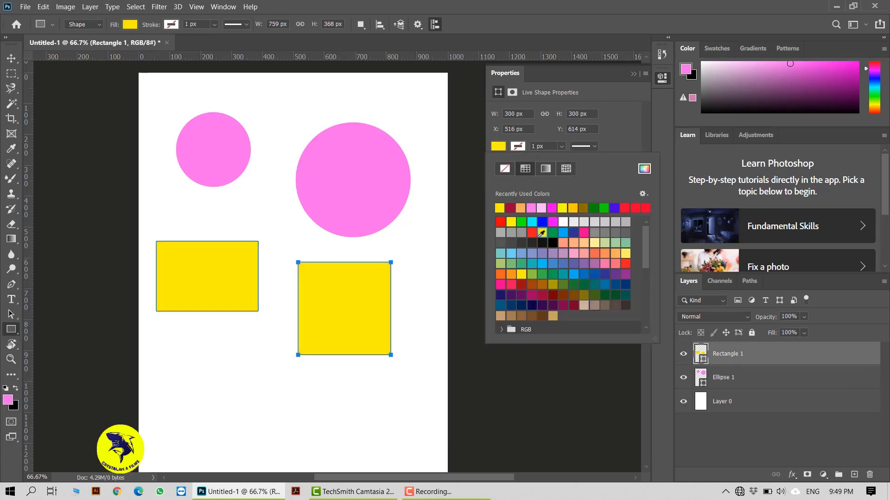
Change the fill of the rectangle and square to orange and move both to about X 121 px, Y 588 px.
{"action": "left_click", "coordinate": [10, 59]}
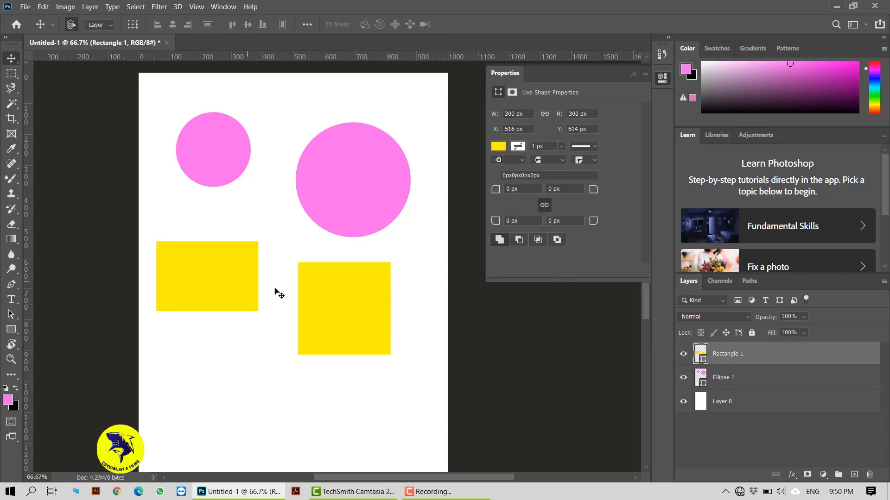
{"action": "left_click", "coordinate": [498, 147]}
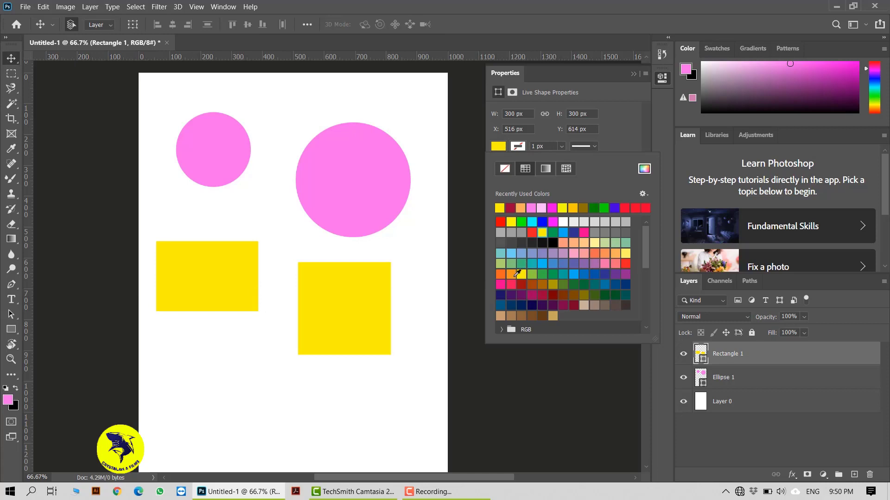
{"action": "left_click", "coordinate": [513, 277]}
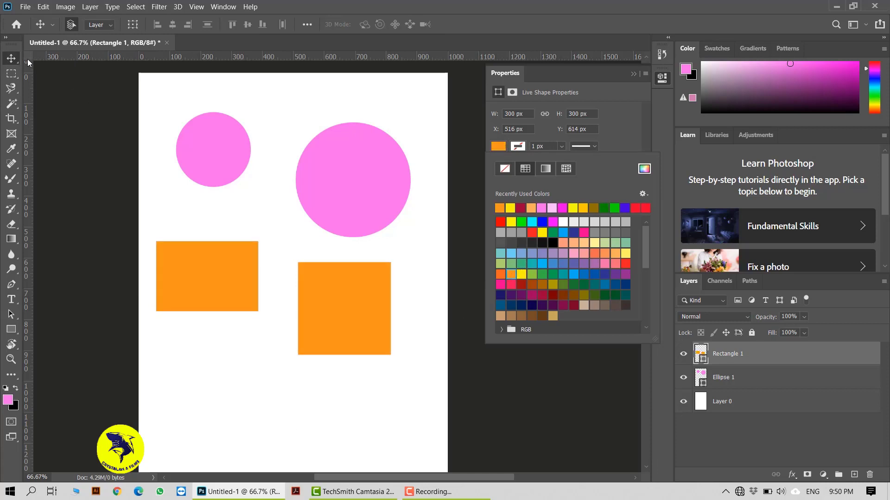
{"action": "left_click", "coordinate": [244, 211]}
{"action": "left_click_drag", "start_coordinate": [348, 322], "coordinate": [378, 323]}
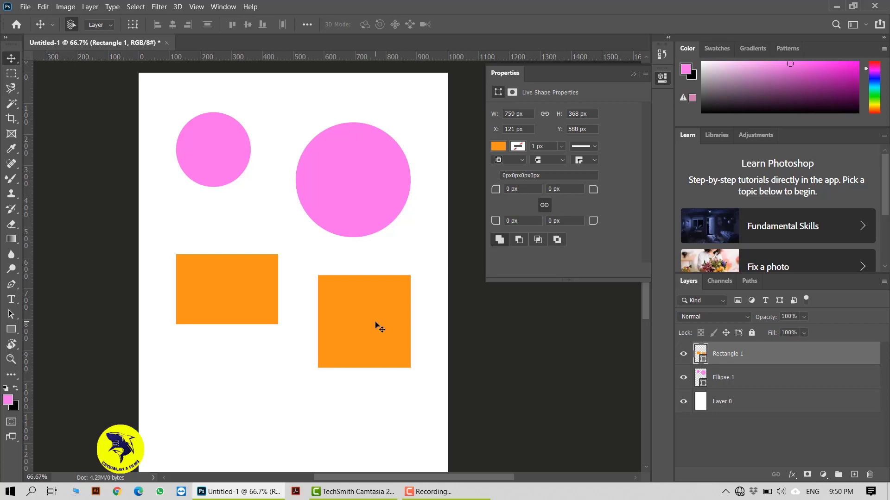
Subtract a rectangle about 217 by 228 px from inside the orange square and move the orange shapes down slightly.
{"action": "left_click", "coordinate": [11, 330]}
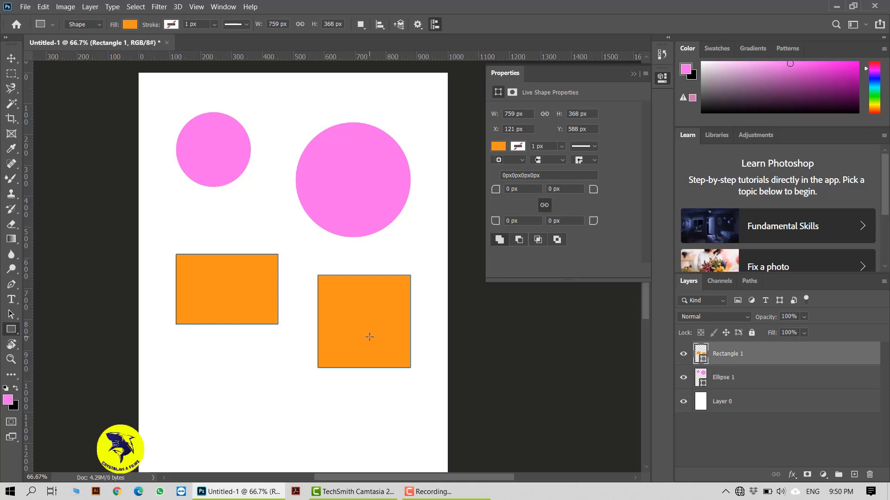
{"action": "key", "text": "alt"}
{"action": "mouse_move", "coordinate": [361, 325]}
{"action": "left_mouse_down"}
{"action": "mouse_move", "coordinate": [350, 362]}
{"action": "mouse_move", "coordinate": [327, 358]}
{"action": "left_mouse_up"}
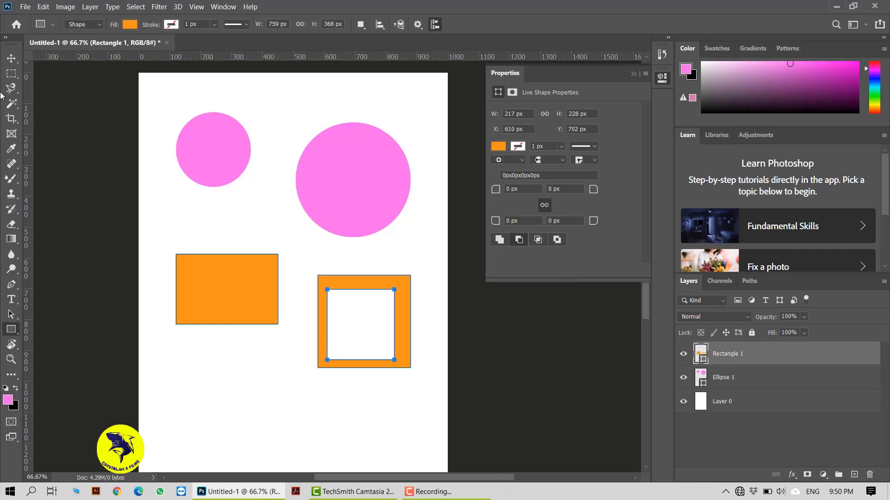
{"action": "left_click", "coordinate": [12, 58]}
{"action": "mouse_move", "coordinate": [399, 346]}
{"action": "left_mouse_down"}
{"action": "mouse_move", "coordinate": [319, 412]}
{"action": "mouse_move", "coordinate": [409, 328]}
{"action": "mouse_move", "coordinate": [396, 355]}
{"action": "left_mouse_up"}
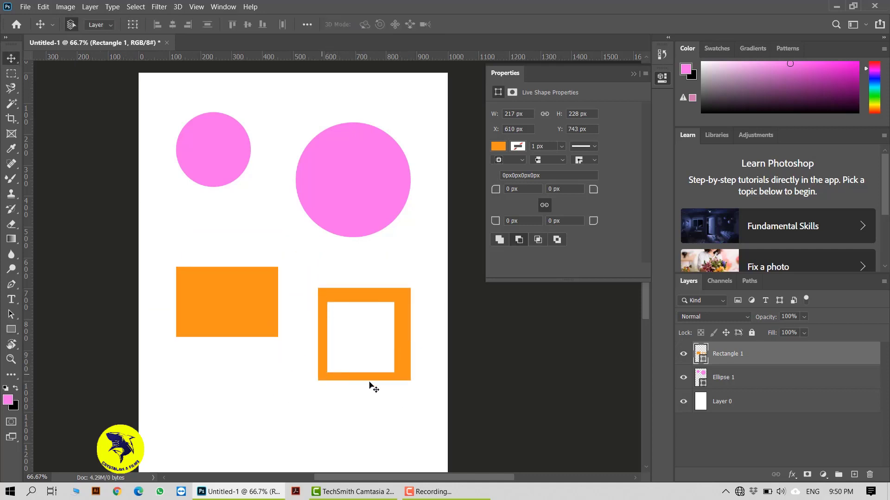
{"action": "mouse_move", "coordinate": [322, 145]}
{"action": "left_mouse_down"}
{"action": "mouse_move", "coordinate": [385, 221]}
{"action": "mouse_move", "coordinate": [373, 206]}
{"action": "left_mouse_up"}
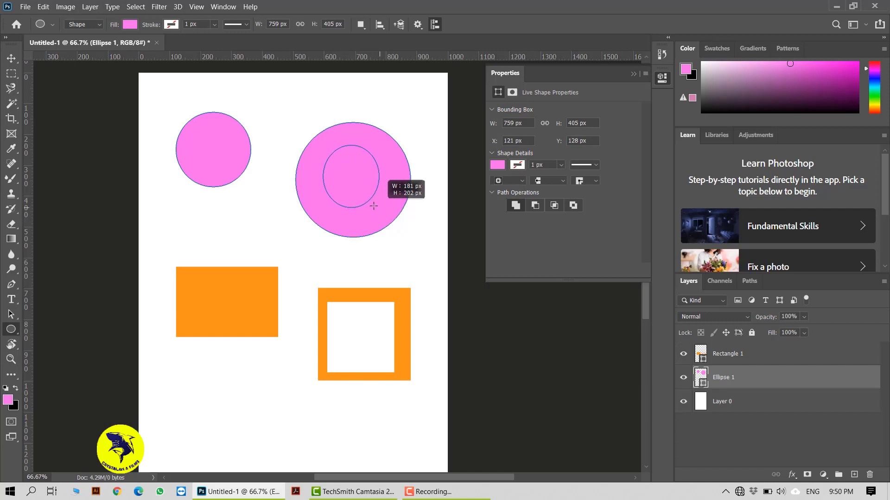
{"action": "key", "text": "super"}
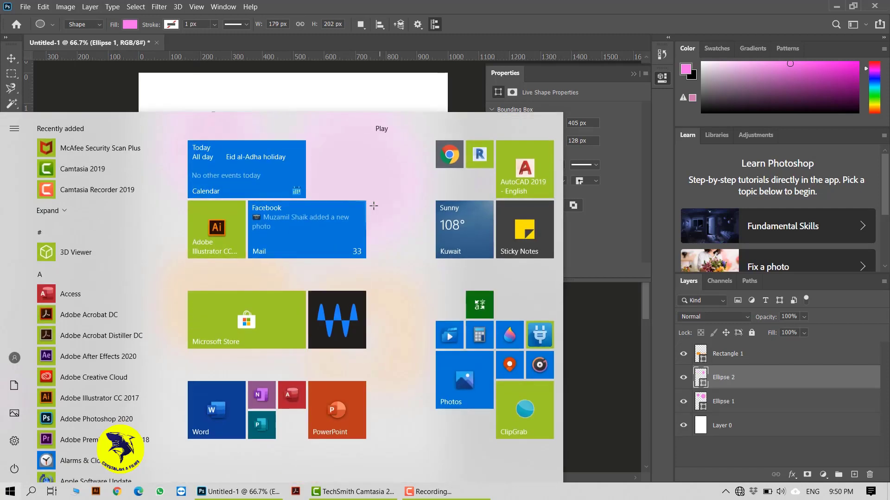
{"action": "key", "text": "super"}
{"action": "key", "text": "ctrl+z"}
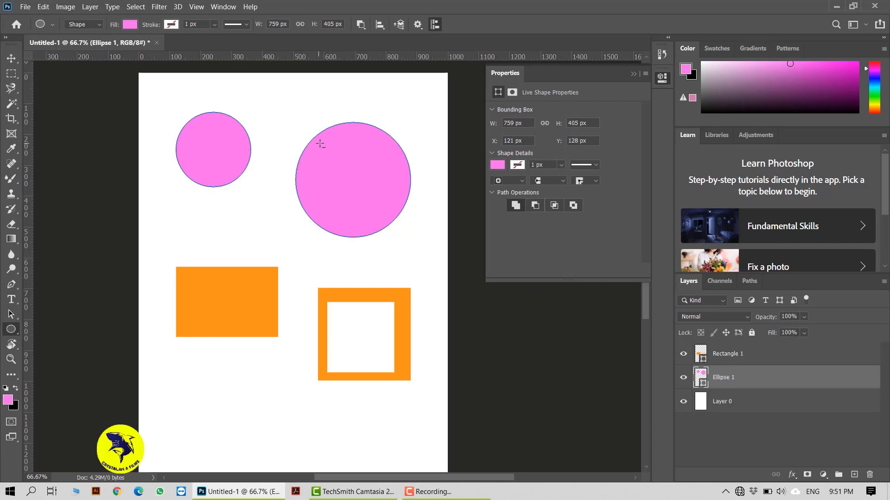
Subtract a circle about 374 px wide from the larger pink circle's upper left to form a crescent, and nudge the pink shapes up and left.
{"action": "left_click_drag", "start_coordinate": [321, 144], "coordinate": [379, 204]}
{"action": "key", "text": "shift"}
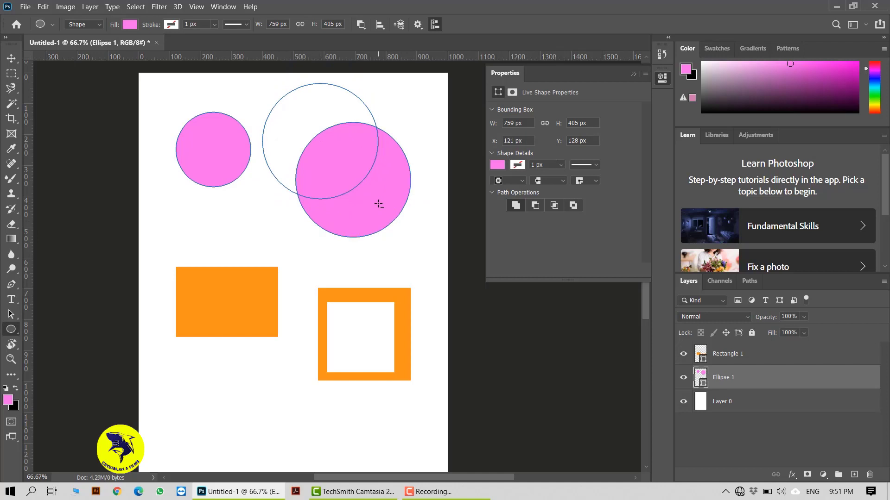
{"action": "left_click", "coordinate": [11, 58]}
{"action": "mouse_move", "coordinate": [390, 207]}
{"action": "left_mouse_down"}
{"action": "mouse_move", "coordinate": [378, 185]}
{"action": "mouse_move", "coordinate": [380, 202]}
{"action": "left_mouse_up"}
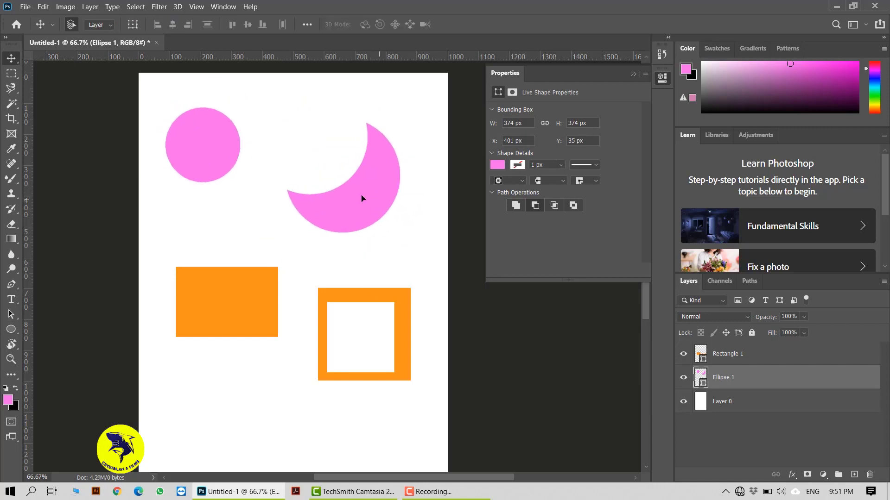
Subtract an ellipse about 824 by 781 px covering the small pink circle, and move the remaining crescent up and left.
{"action": "left_click", "coordinate": [11, 330]}
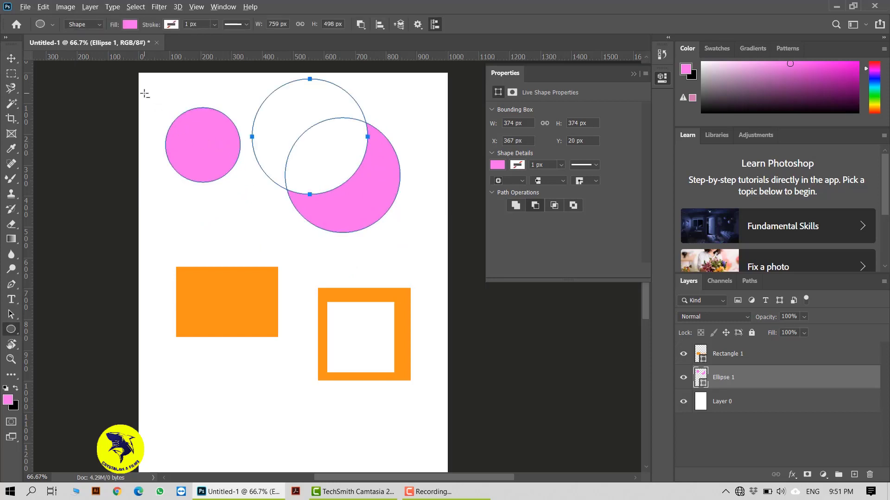
{"action": "left_click_drag", "start_coordinate": [144, 93], "coordinate": [277, 212]}
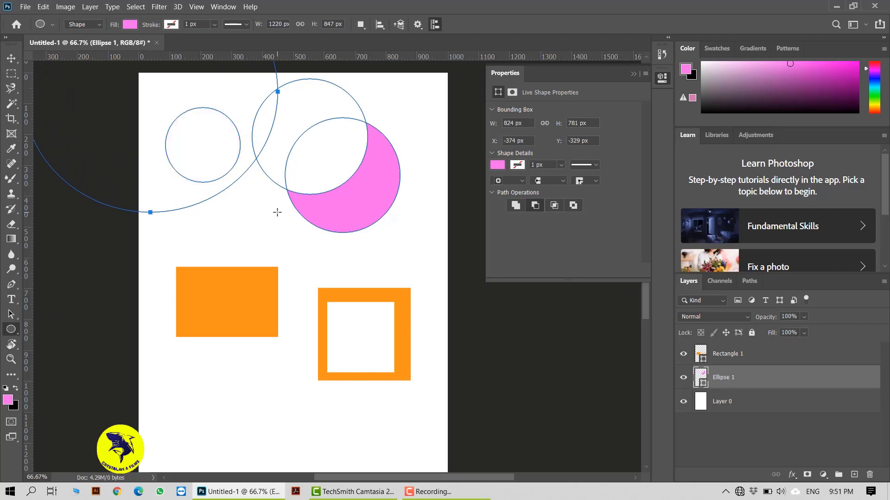
{"action": "left_click", "coordinate": [11, 57]}
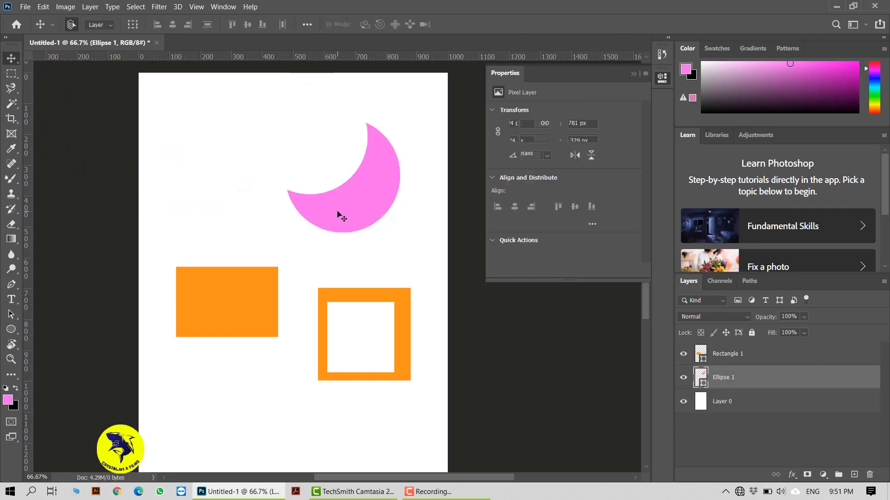
{"action": "left_click_drag", "start_coordinate": [341, 215], "coordinate": [312, 174]}
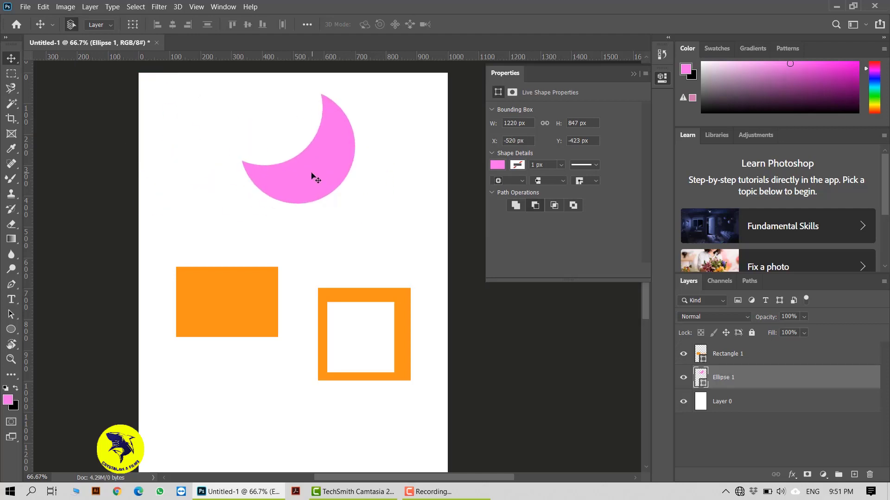
Move the orange shapes up to about X 121 px, Y 566 px, then deselect all layers and hide the properties.
{"action": "left_click_drag", "start_coordinate": [403, 363], "coordinate": [404, 330]}
{"action": "mouse_move", "coordinate": [202, 274]}
{"action": "left_mouse_down"}
{"action": "mouse_move", "coordinate": [192, 289]}
{"action": "mouse_move", "coordinate": [198, 282]}
{"action": "left_mouse_up"}
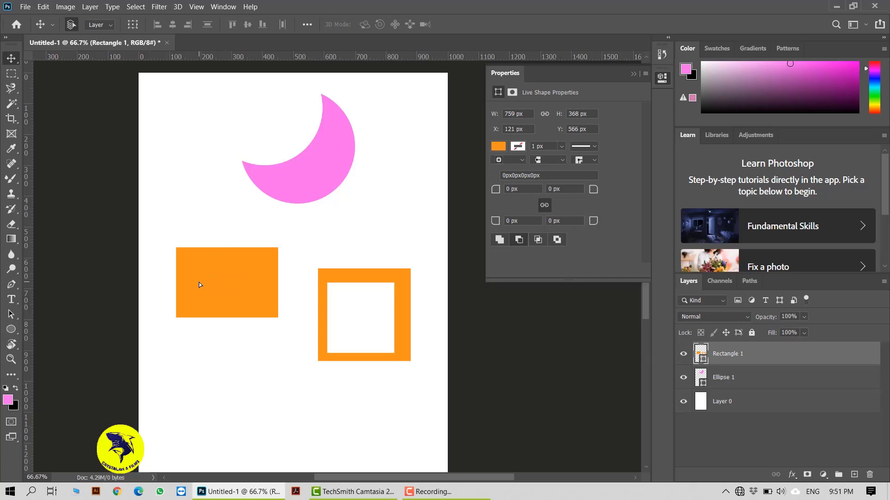
{"action": "left_click", "coordinate": [778, 436]}
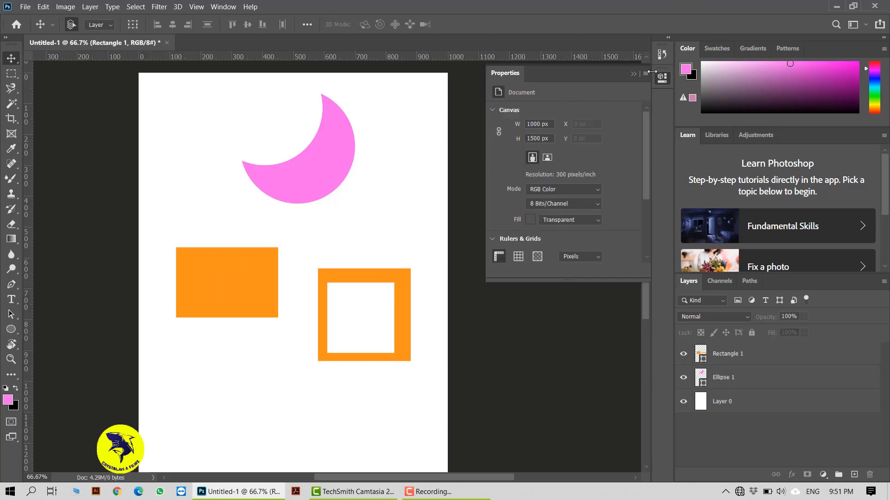
{"action": "left_click", "coordinate": [662, 78]}
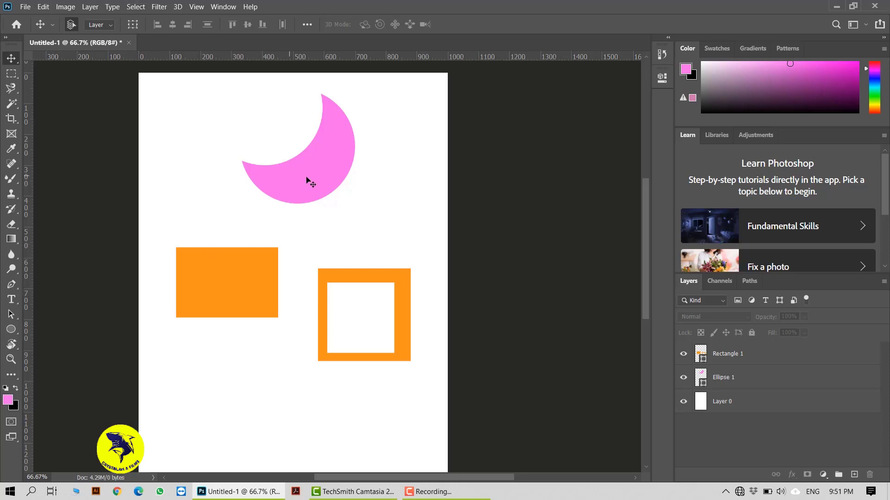
Move the pink crescent right and place a duplicate of its layer to its left.
{"action": "left_click_drag", "start_coordinate": [313, 175], "coordinate": [357, 180]}
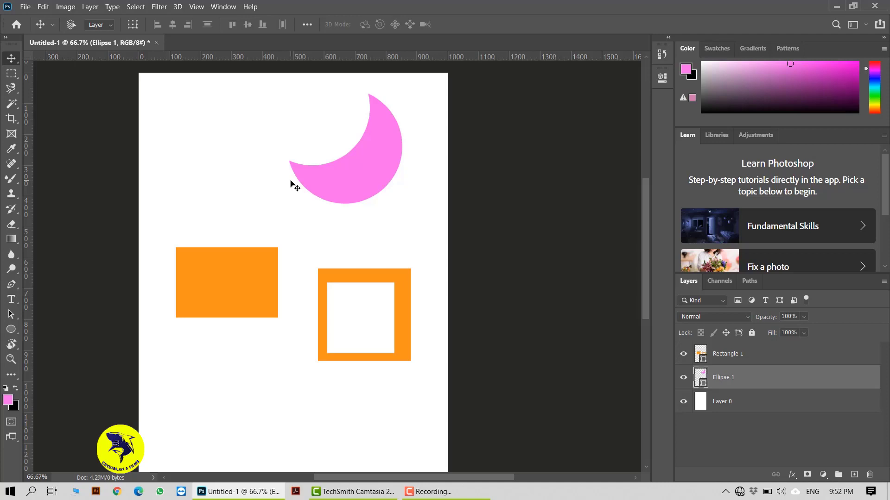
{"action": "key", "text": "ctrl+j"}
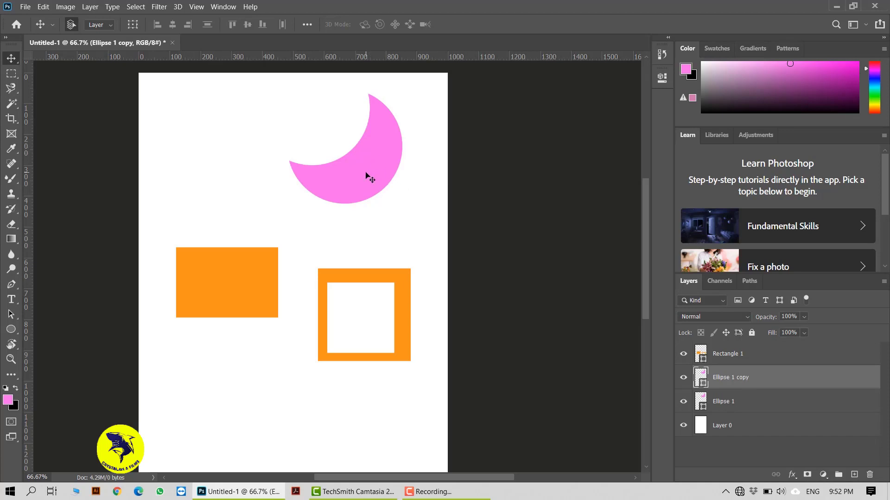
{"action": "left_click_drag", "start_coordinate": [384, 171], "coordinate": [261, 159]}
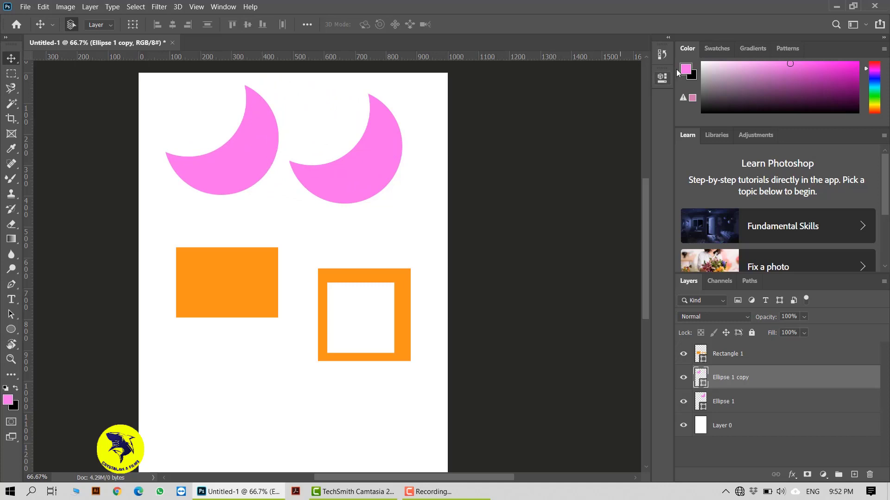
Change the fill of the duplicated crescent to dark red and nudge the pink crescent right.
{"action": "left_click", "coordinate": [661, 78]}
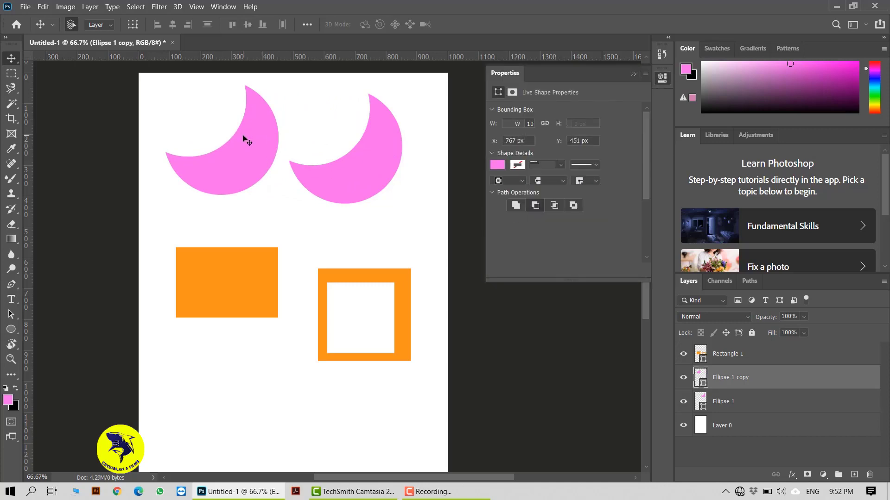
{"action": "left_click", "coordinate": [497, 165]}
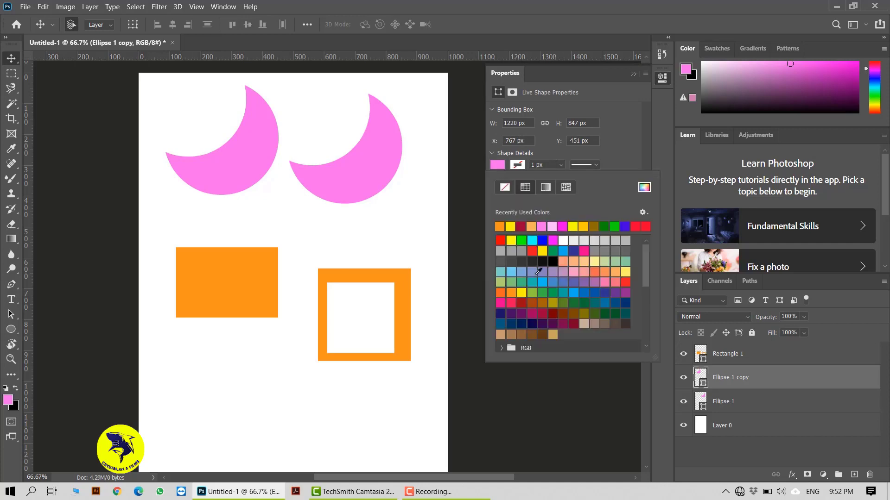
{"action": "left_click", "coordinate": [520, 302]}
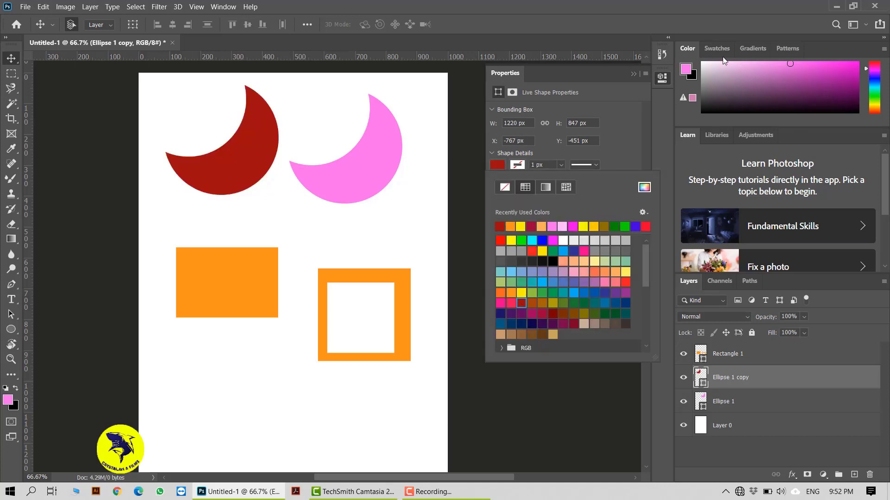
{"action": "left_click", "coordinate": [666, 79]}
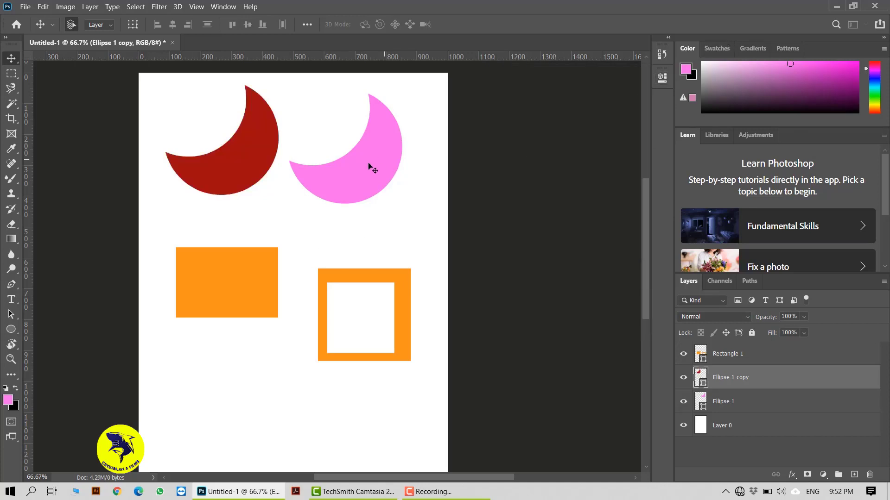
{"action": "left_click_drag", "start_coordinate": [369, 169], "coordinate": [386, 163]}
Place the dark red crescent in front of the hollow orange square, with its layer above Rectangle 1, and nudge the orange shapes up.
{"action": "left_click_drag", "start_coordinate": [233, 167], "coordinate": [369, 316]}
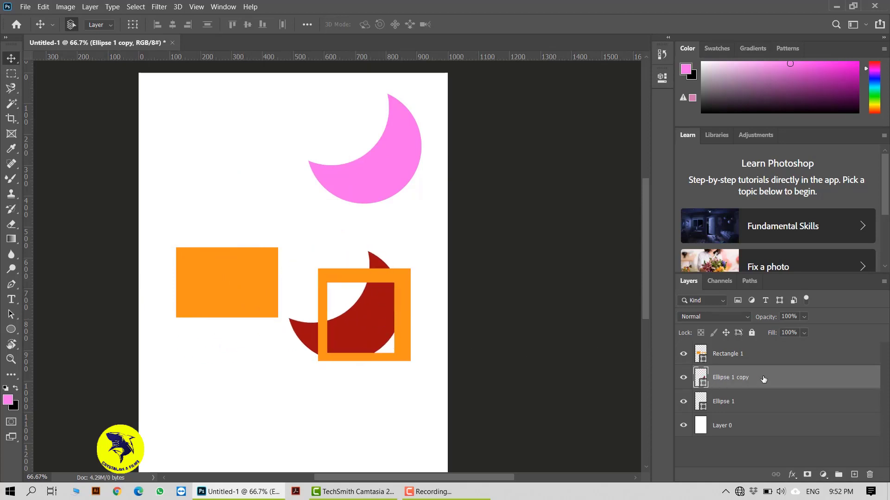
{"action": "left_click_drag", "start_coordinate": [763, 379], "coordinate": [764, 347]}
{"action": "left_click_drag", "start_coordinate": [356, 316], "coordinate": [371, 318]}
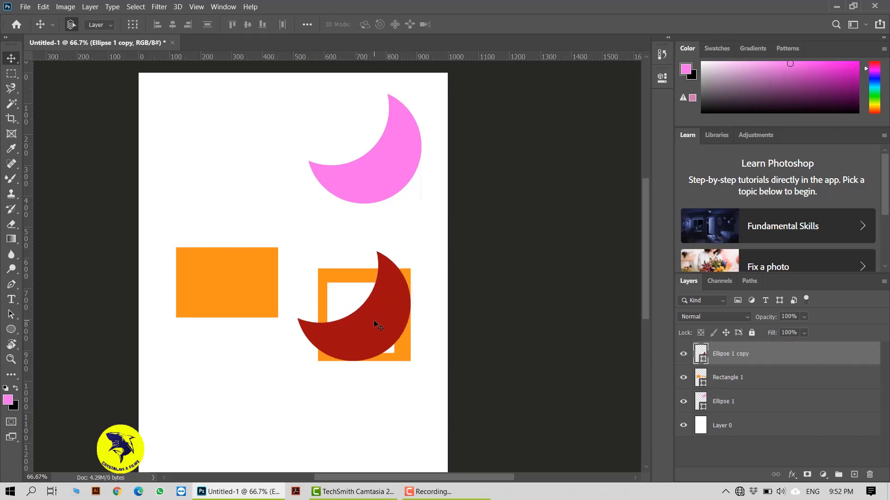
{"action": "left_click", "coordinate": [404, 357]}
{"action": "left_click_drag", "start_coordinate": [404, 355], "coordinate": [403, 350]}
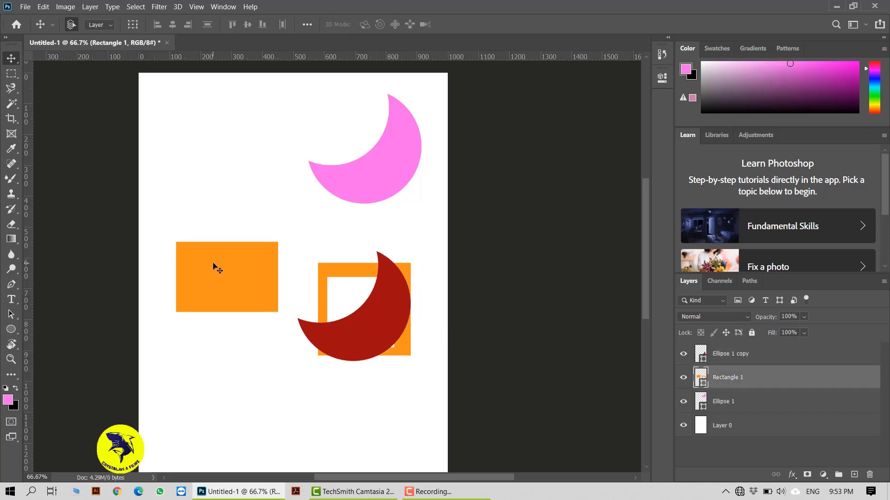
Try bringing the Rectangle 1 layer forward above Ellipse 1 copy, and send it backward again.
{"action": "left_click", "coordinate": [92, 8]}
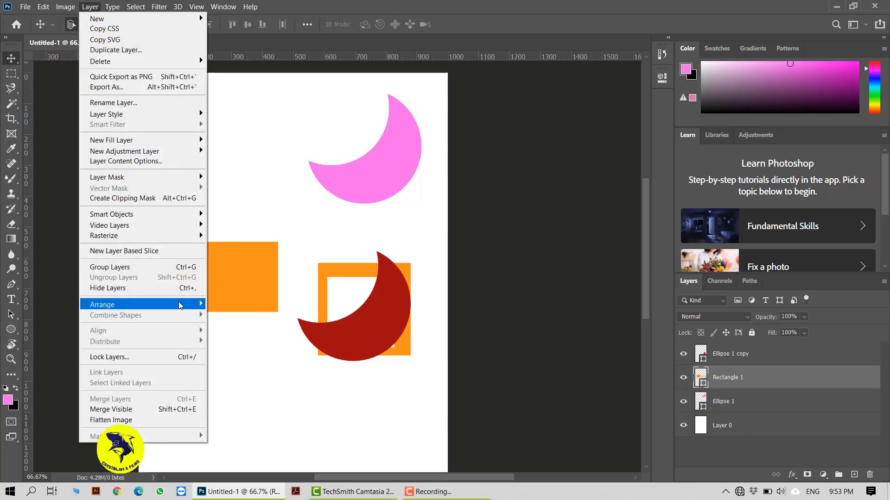
{"action": "mouse_move", "coordinate": [180, 306]}
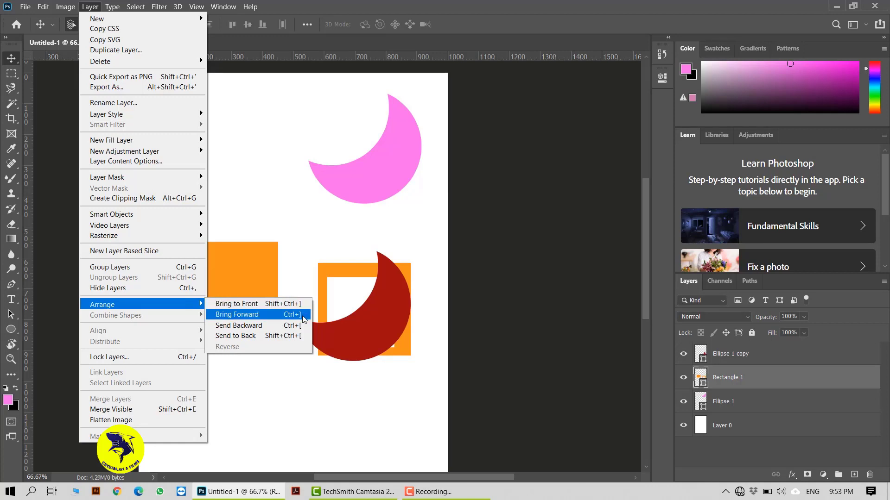
{"action": "left_click", "coordinate": [293, 246]}
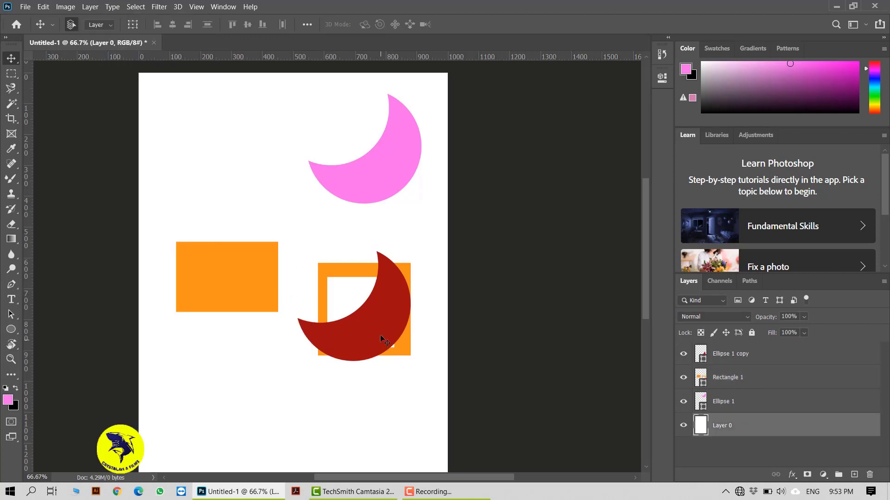
{"action": "left_click", "coordinate": [399, 346]}
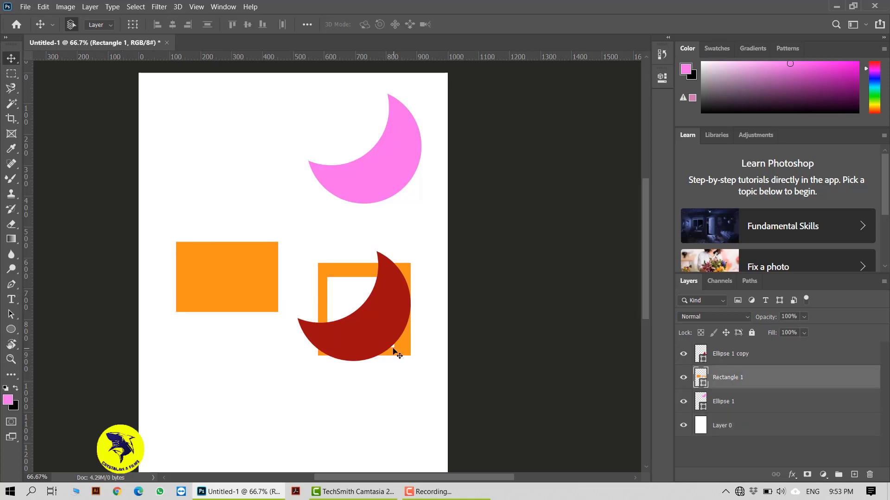
{"action": "key", "text": "ctrl+bracketright"}
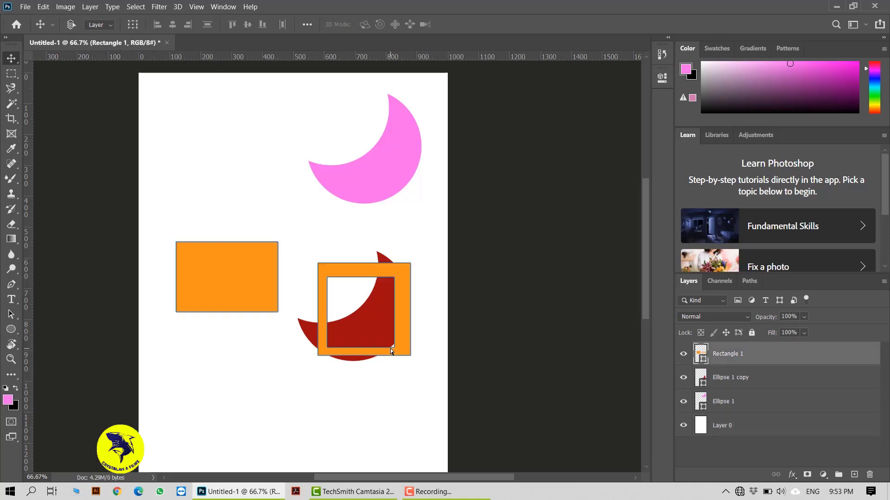
{"action": "key", "text": "ctrl+bracketleft"}
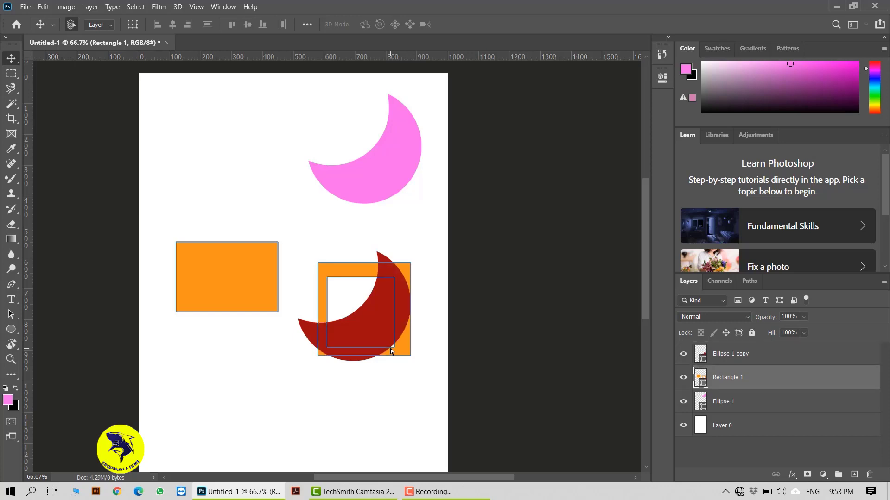
Try bringing Layer 0 forward above Ellipse 1, and restore it to the bottom of the layer stack.
{"action": "left_click", "coordinate": [336, 402]}
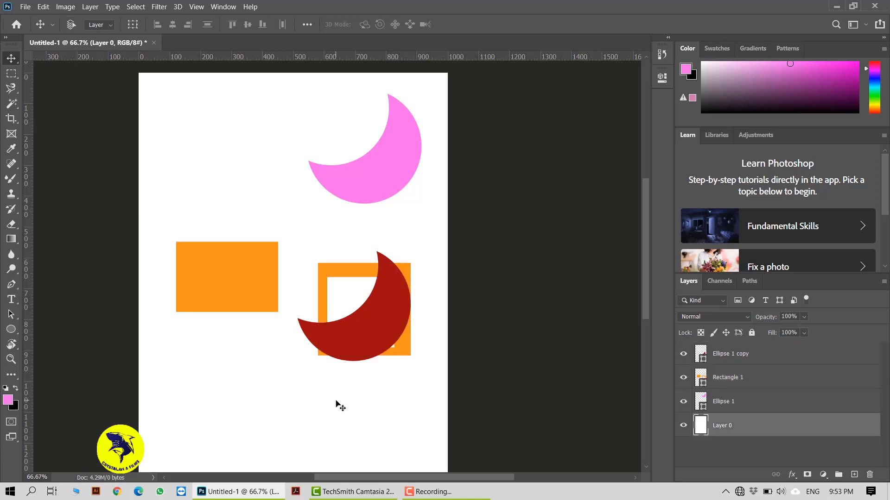
{"action": "key", "text": "ctrl+bracketright"}
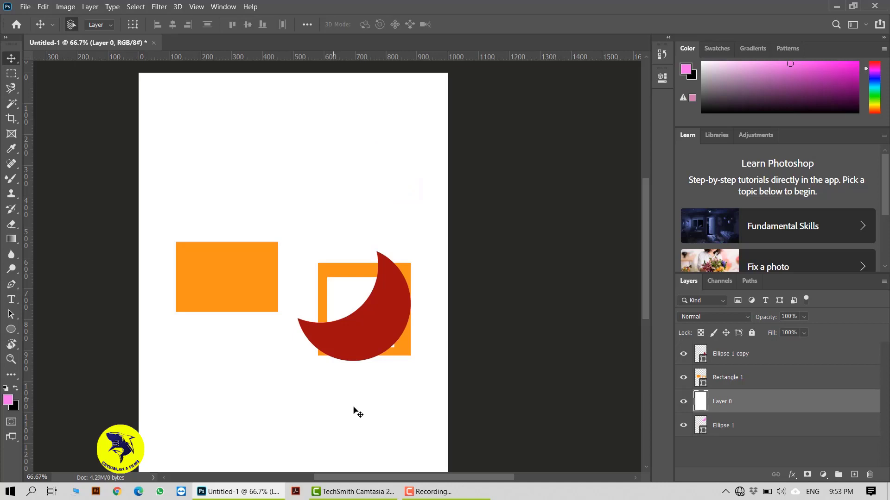
{"action": "left_click_drag", "start_coordinate": [746, 402], "coordinate": [750, 438]}
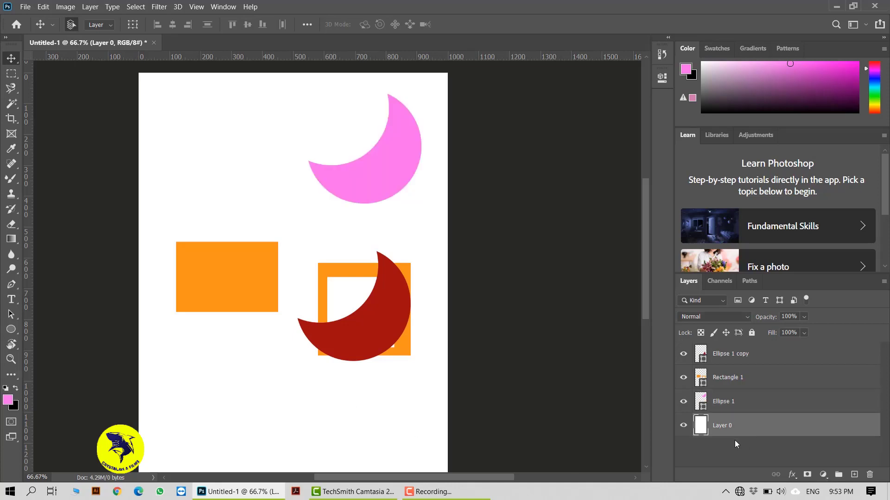